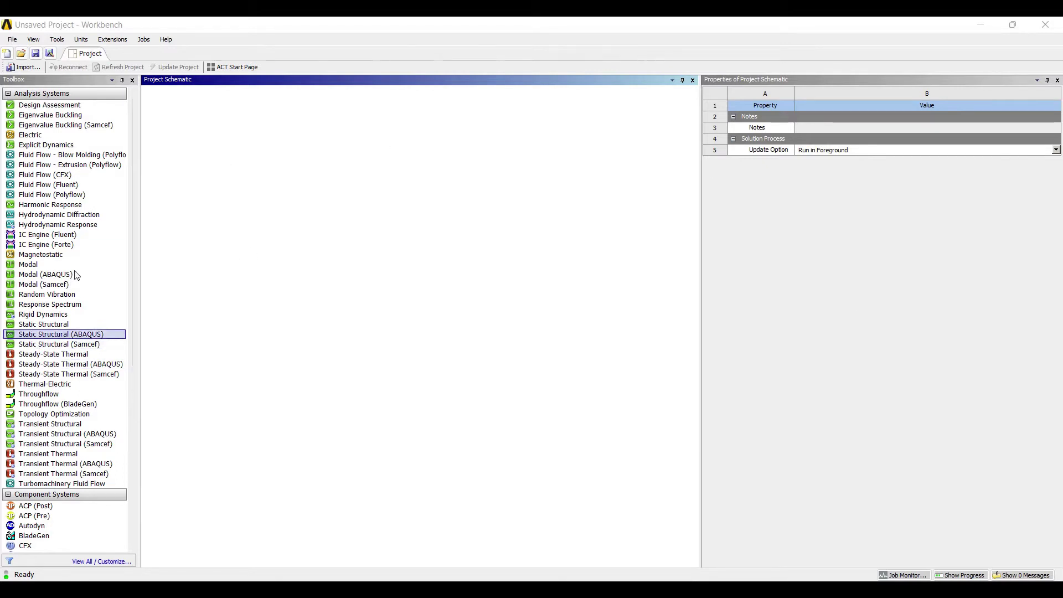
- Add a Static Structural analysis system and import the key SLDPRT geometry from the Fatigue Analysis-Key folder
double_click(65, 324)
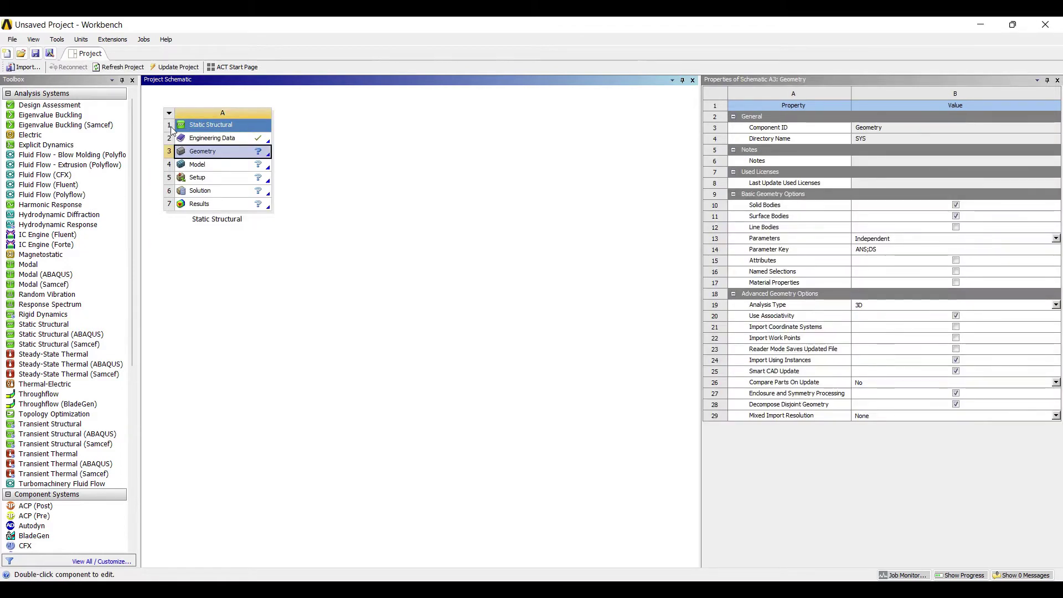
right_click(213, 153)
key(Down)
key(Down)
key(Down)
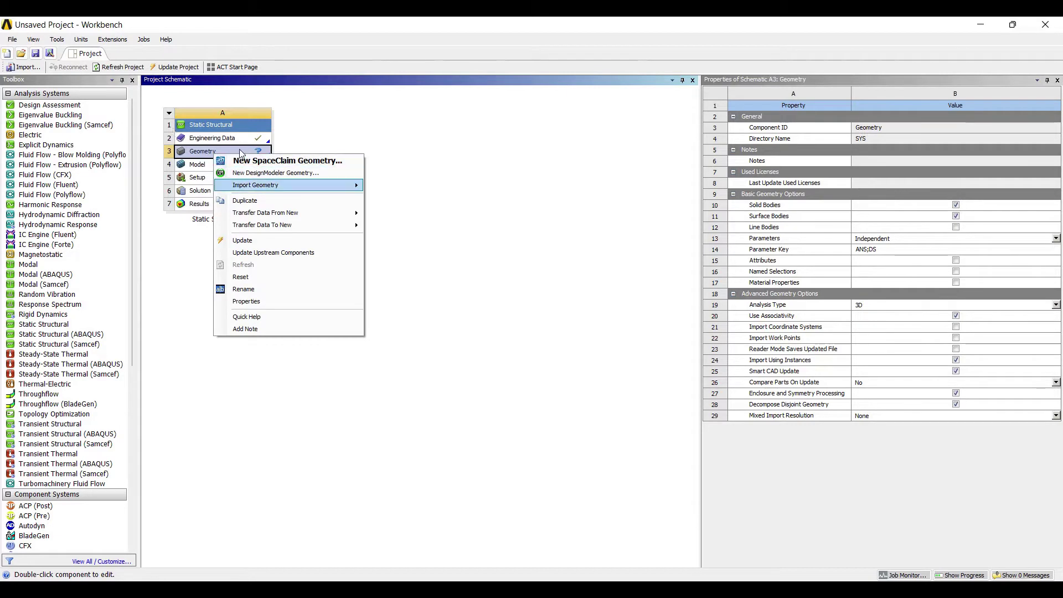
key(Right)
key(Return)
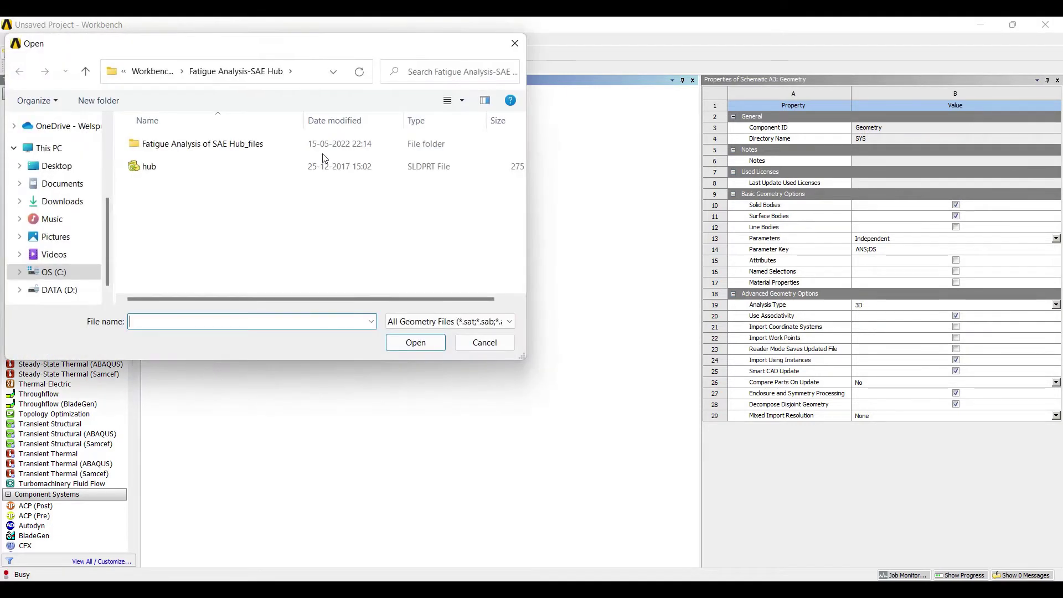
click(136, 70)
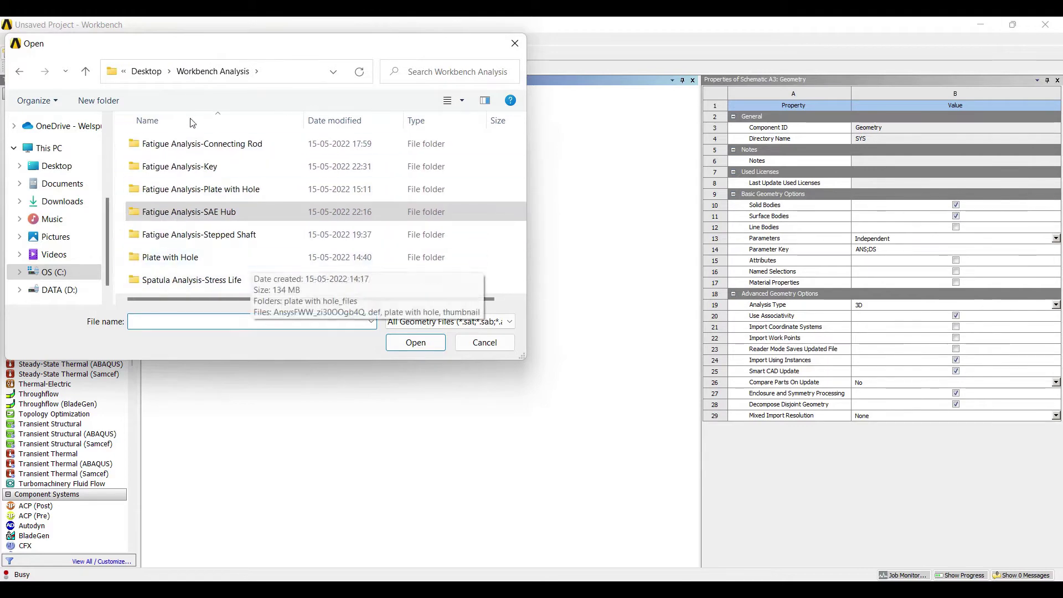
double_click(183, 167)
click(166, 144)
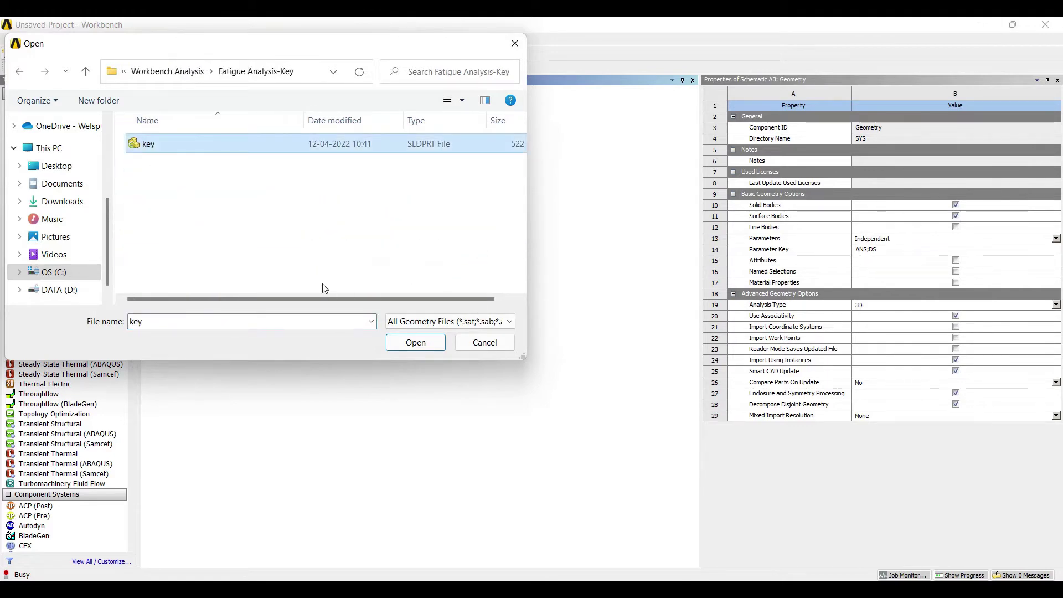
key(Return)
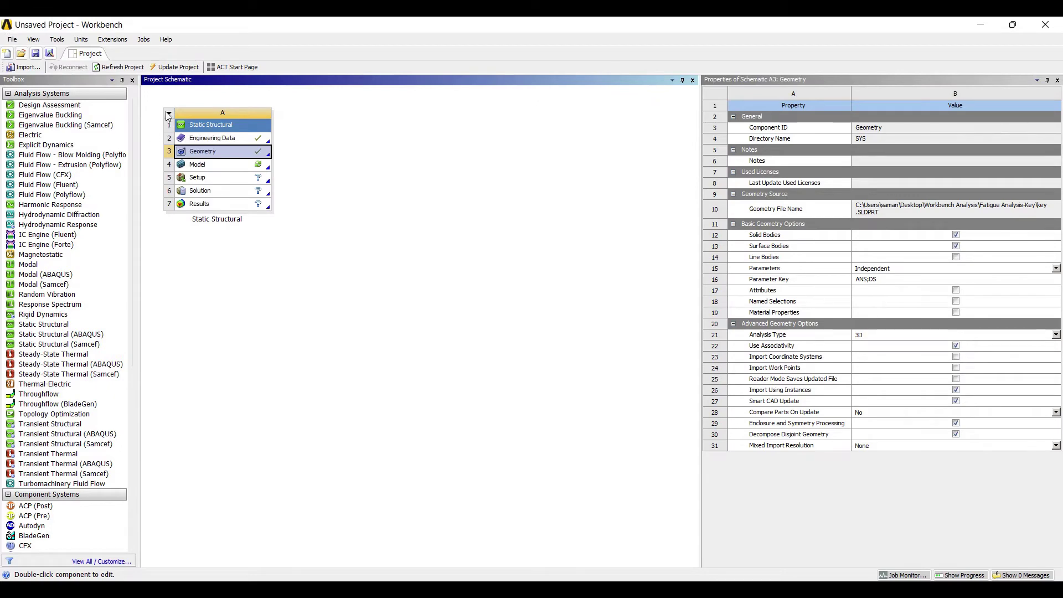
- Open the Engineering Data and set Structural Steel's Alternating Stress Mean Stress interpolation to Semi-Log
double_click(208, 138)
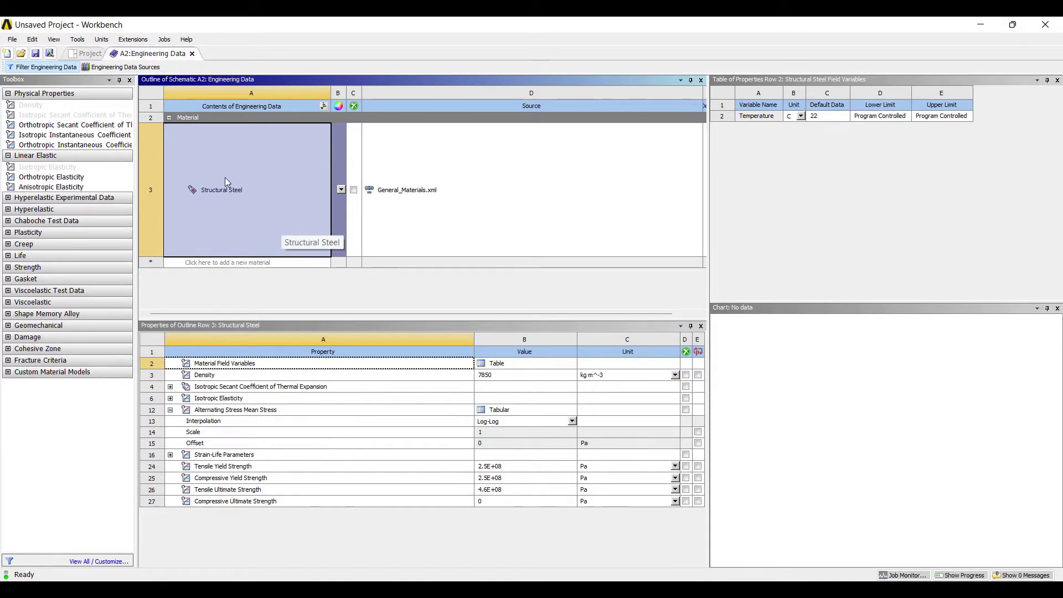
click(222, 422)
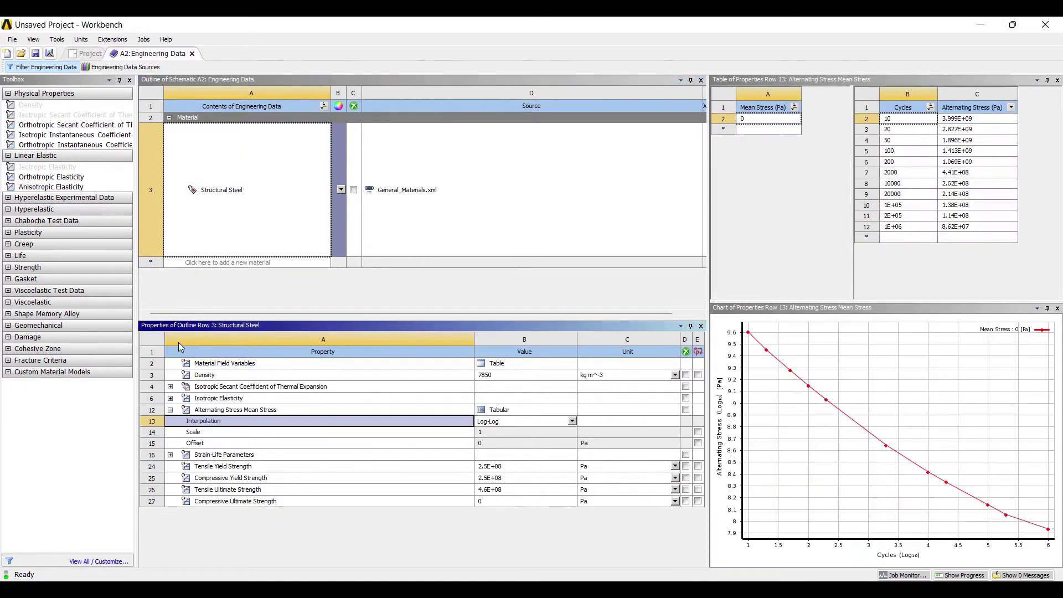
click(571, 422)
key(Up)
key(Up)
key(Down)
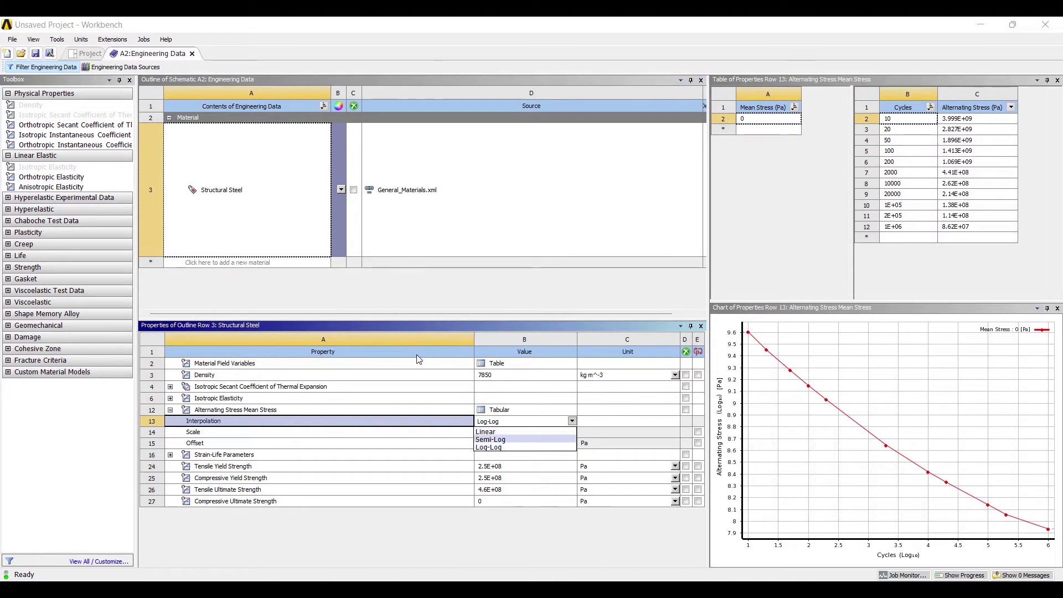
key(Return)
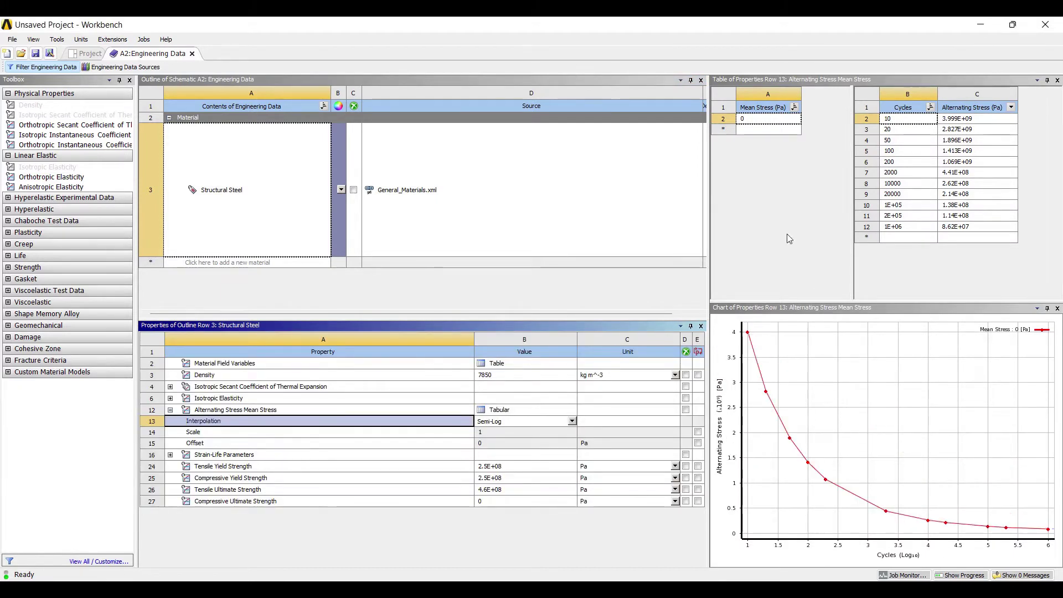
- Change the alternating stress unit in the S-N table to MPa and display the updated stress-cycles curve
click(809, 92)
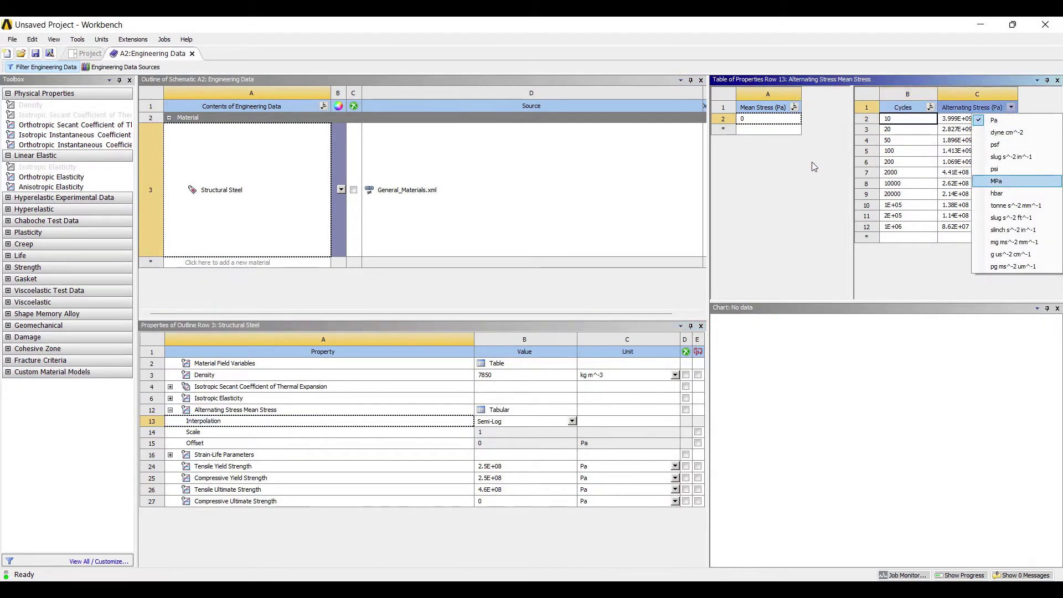
click(1014, 181)
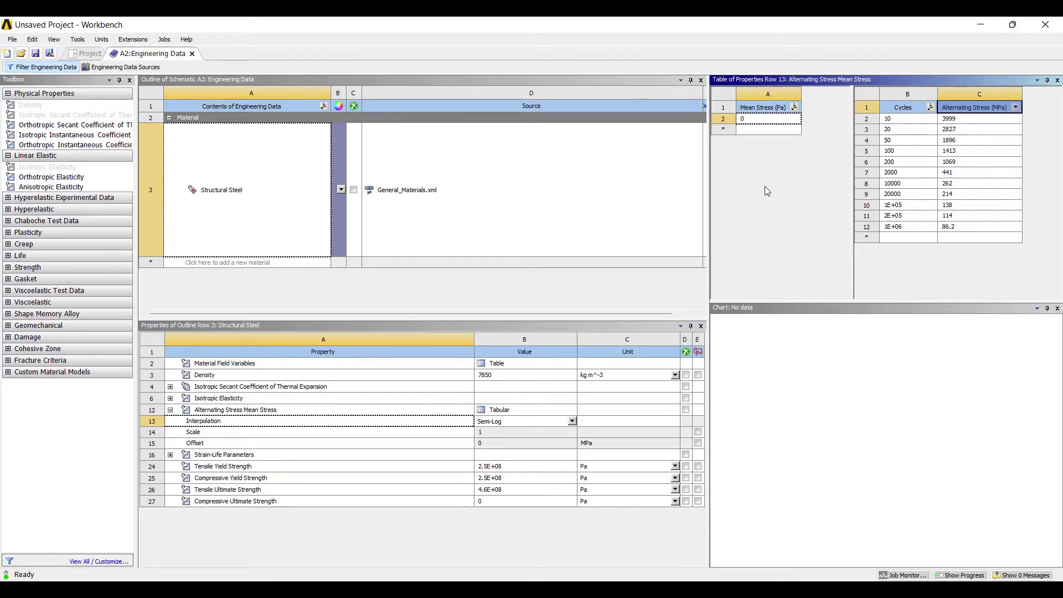
click(237, 409)
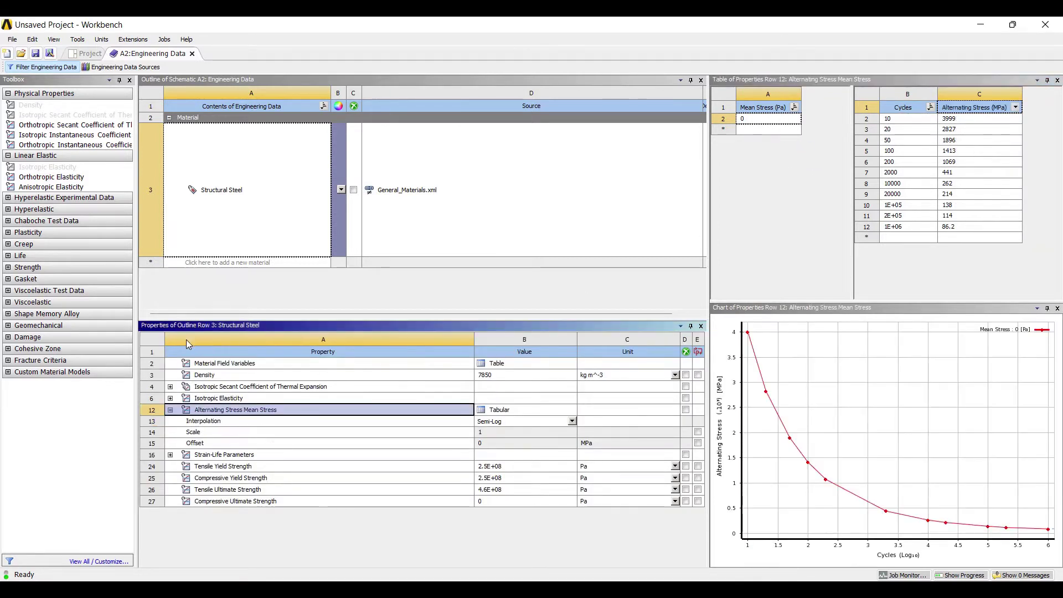
key(Down)
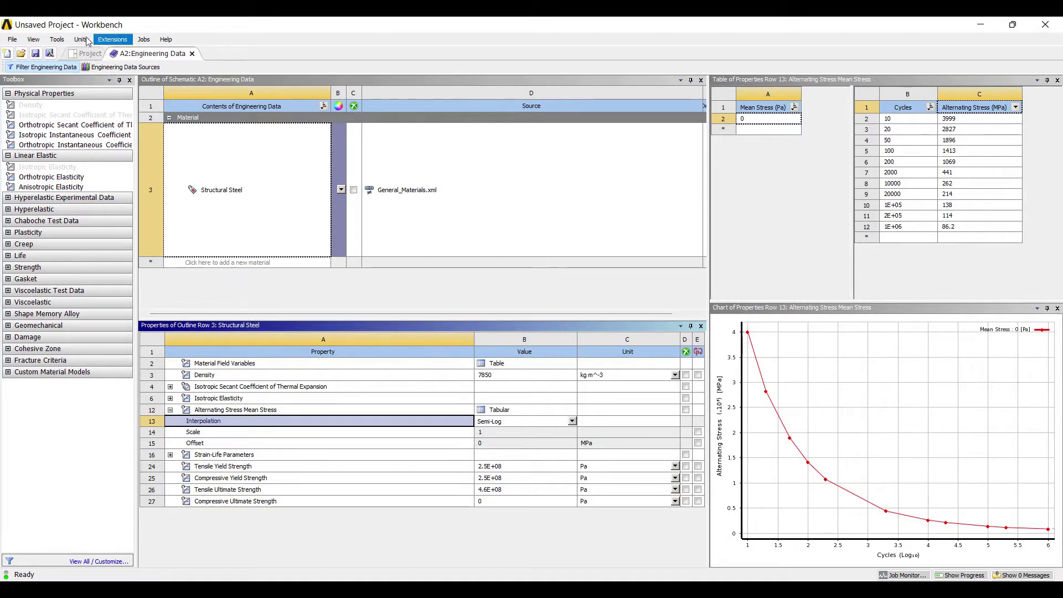
- Return to the project schematic, refresh the project, and open the Static Structural Model for editing
click(103, 54)
click(132, 66)
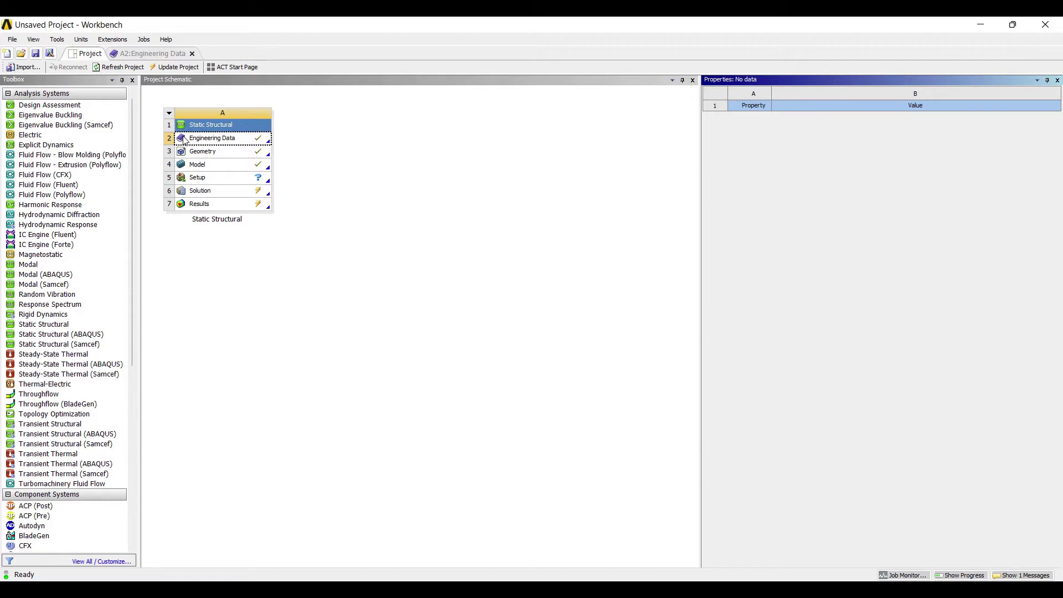
click(222, 165)
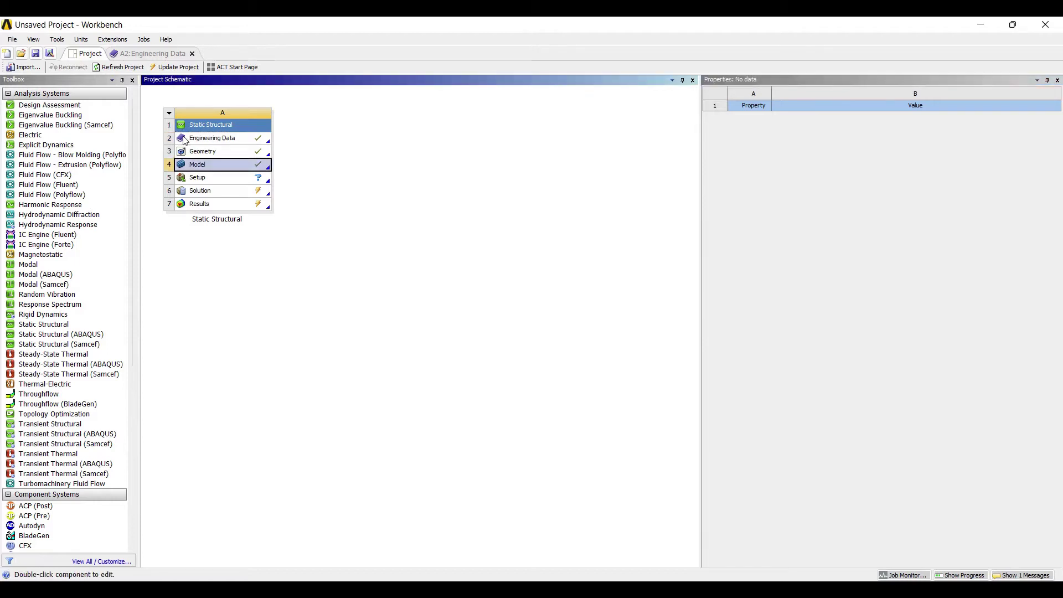
double_click(269, 164)
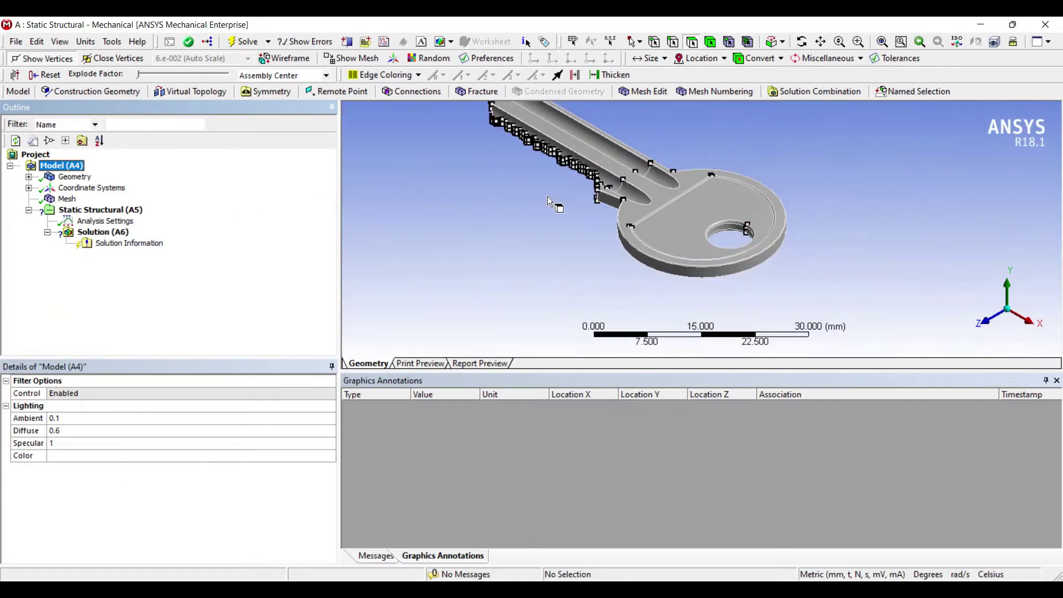
- Examine the key model and the definition and material assignment of Part 1
middle_drag(588, 202, 490, 172)
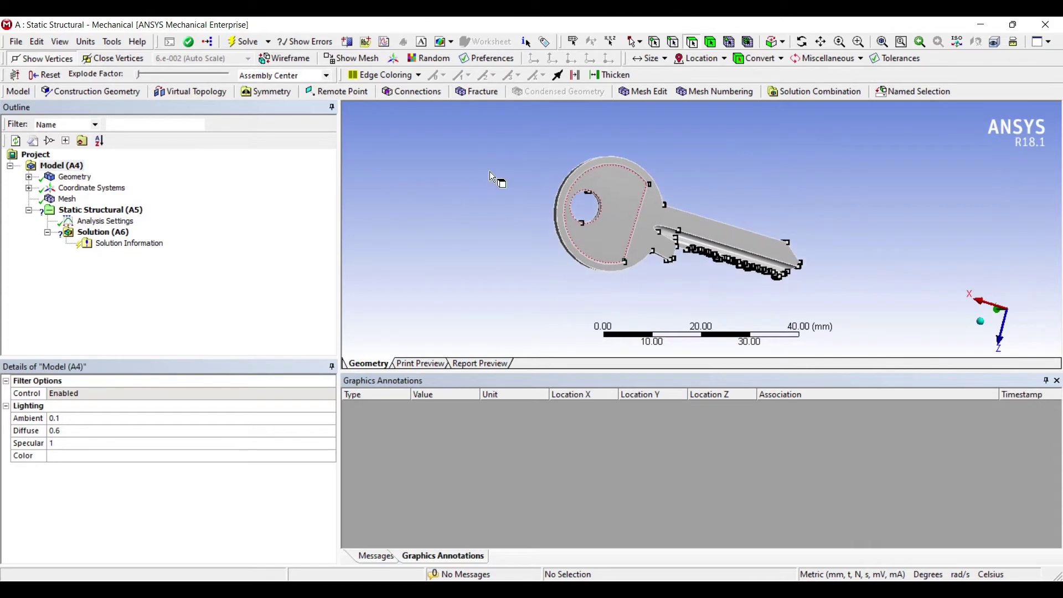
click(29, 176)
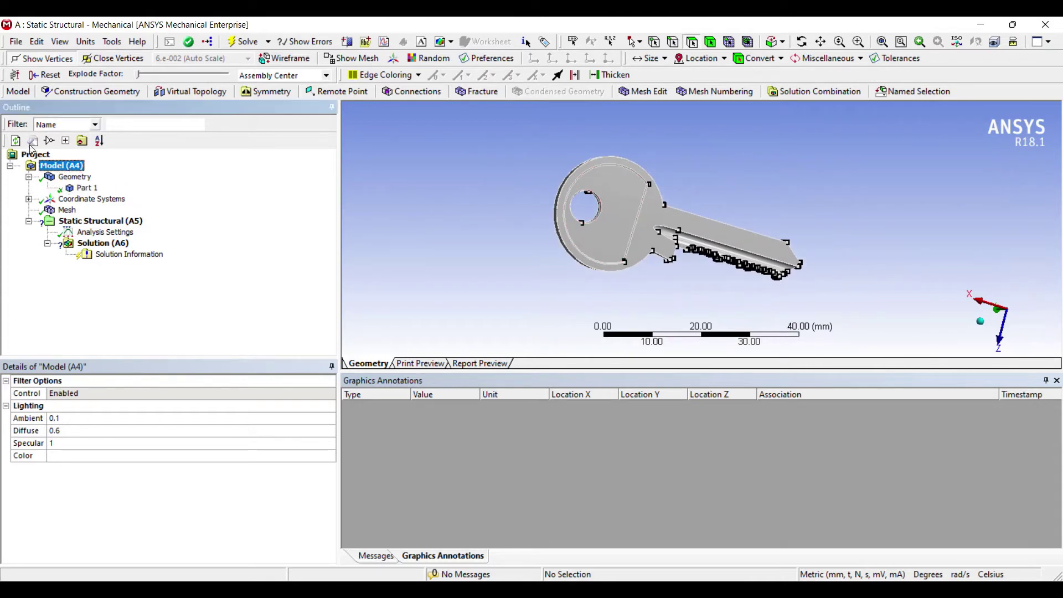
click(86, 188)
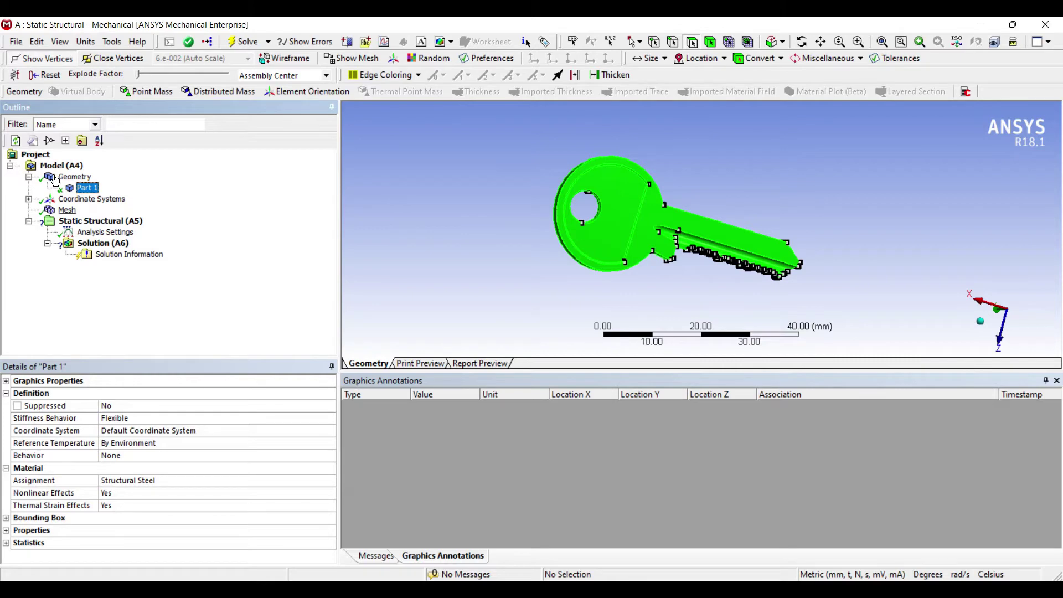
- Set the mesh Relevance Center to Fine and regenerate the key's mesh
click(62, 210)
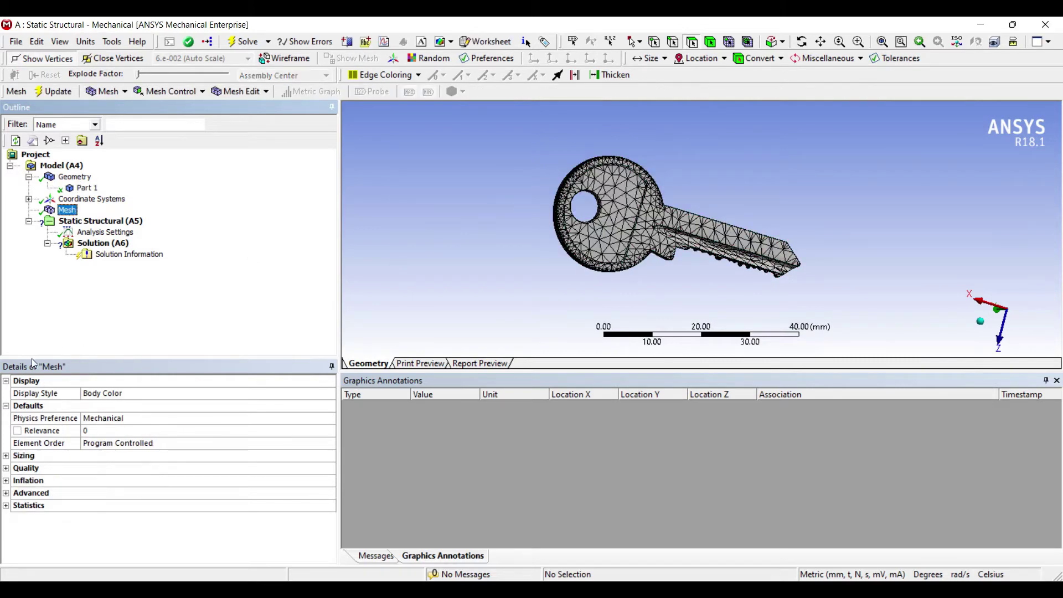
click(6, 456)
click(177, 481)
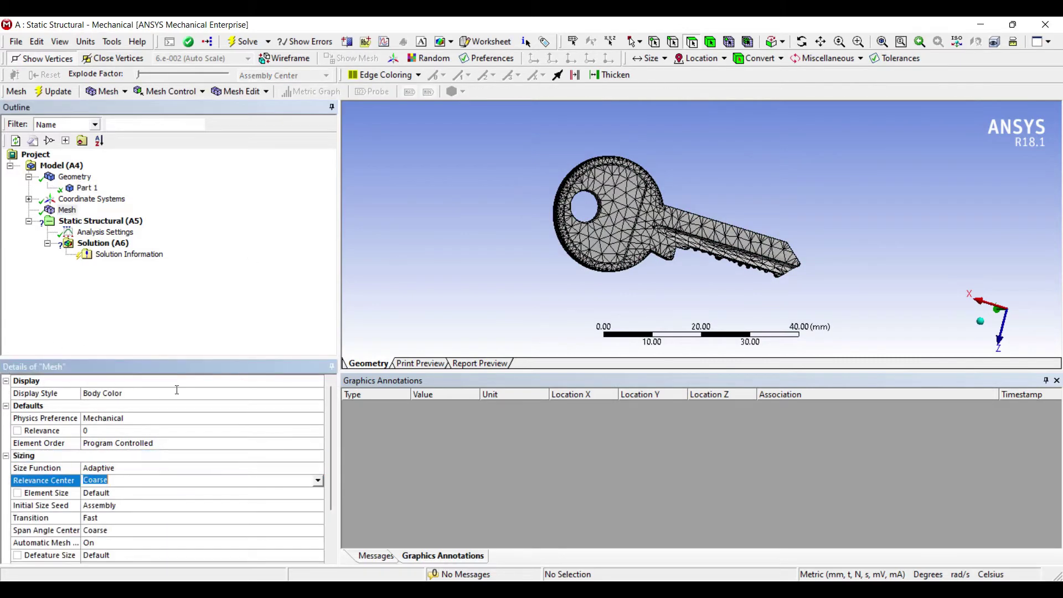
click(317, 480)
click(142, 512)
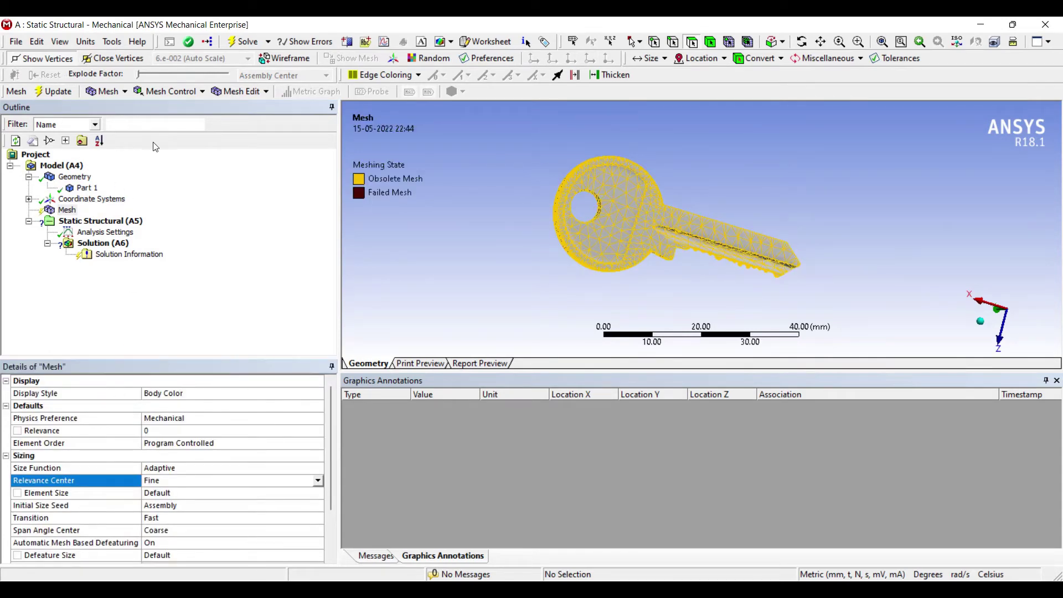
click(176, 179)
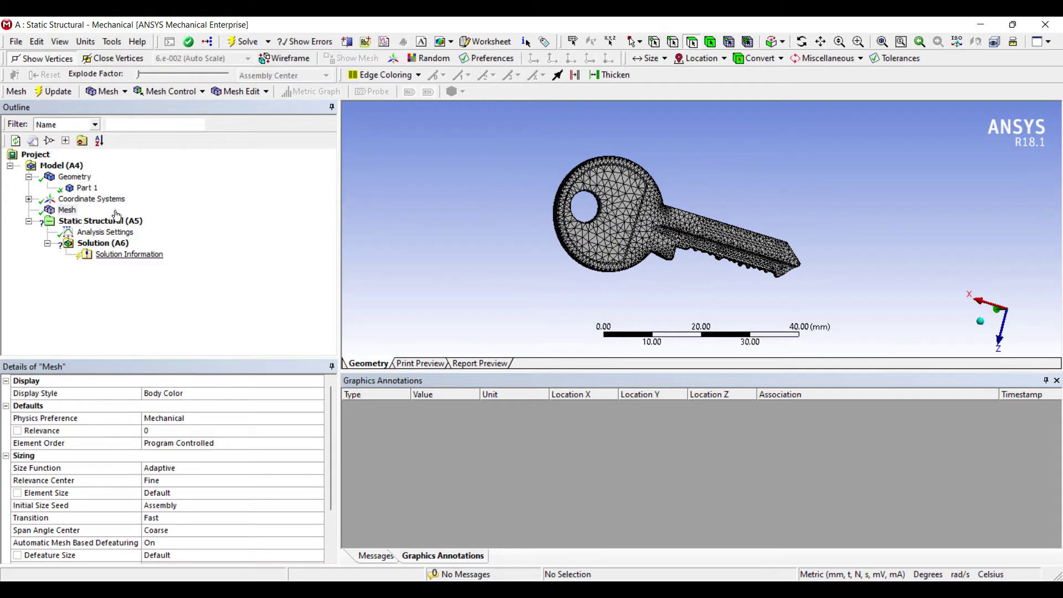
- Add a Fixed Support to the static structural analysis, scoped to three faces of the key's head
click(106, 232)
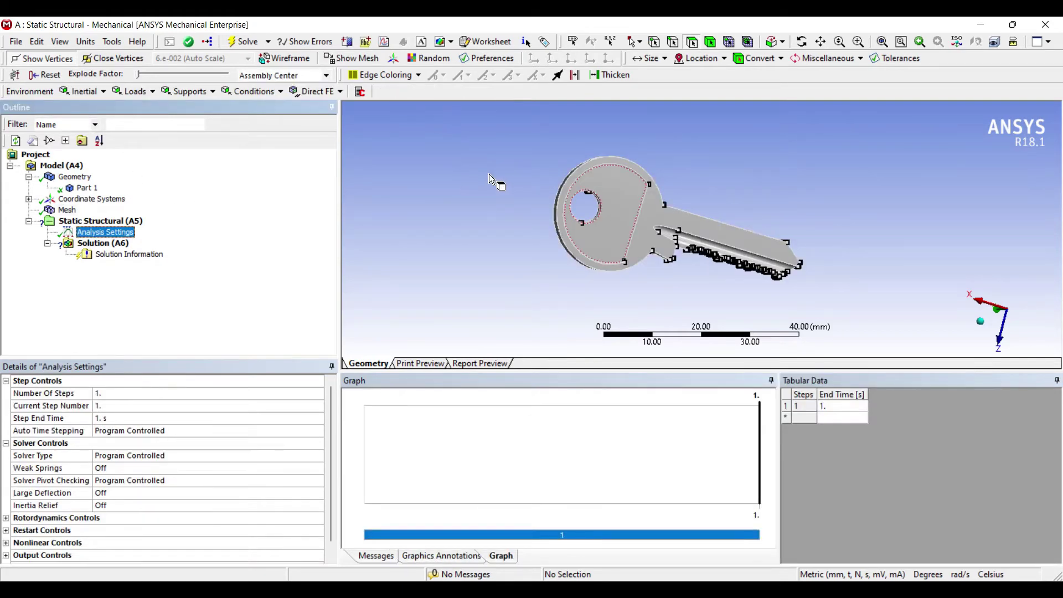
right_click(131, 223)
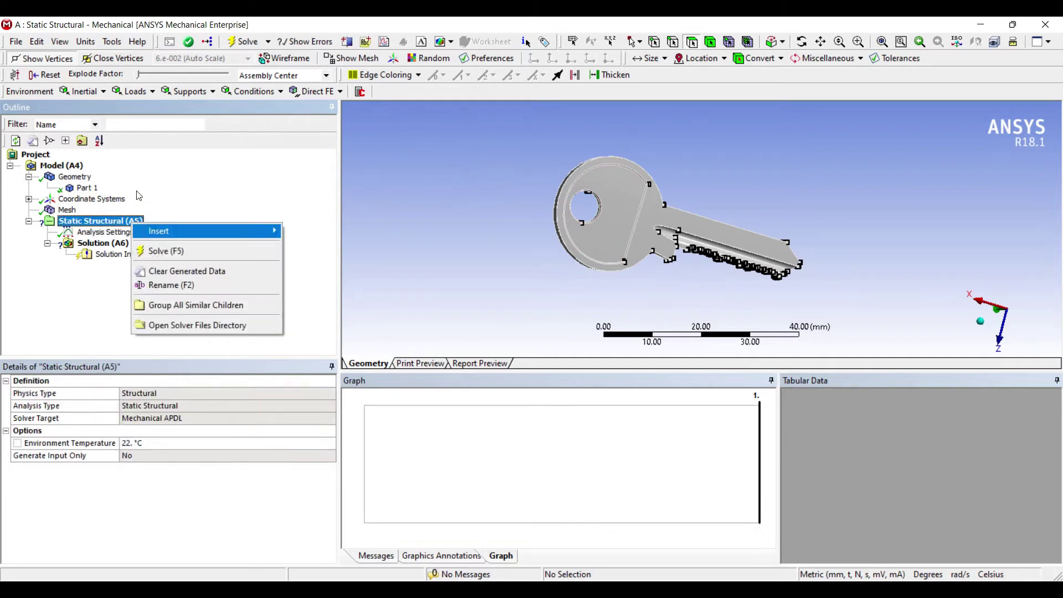
mouse_move(174, 231)
click(322, 373)
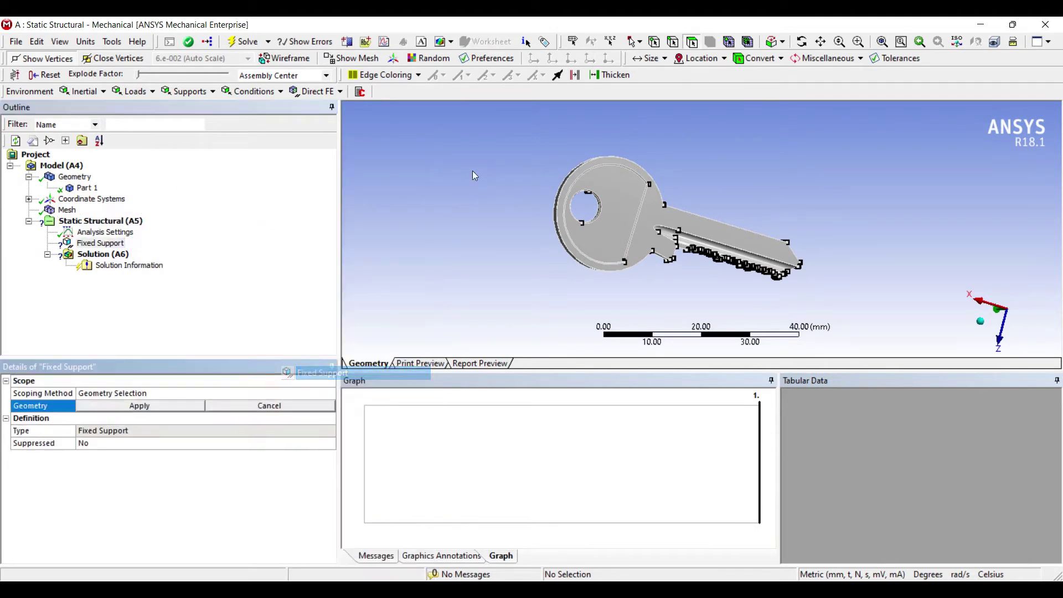
middle_drag(485, 152, 453, 208)
click(615, 187)
ctrl+click(614, 181)
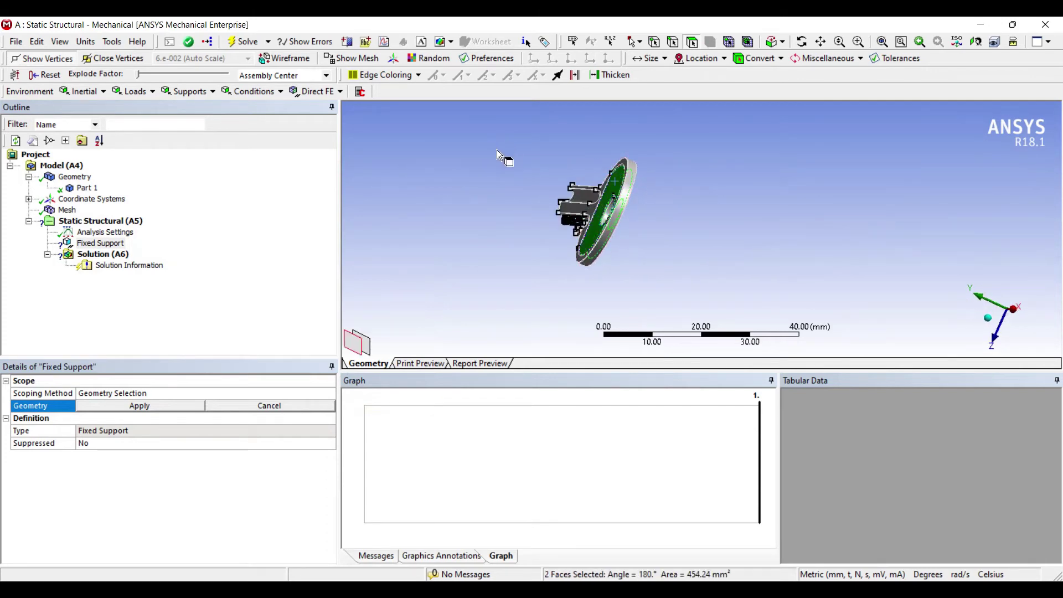
middle_drag(516, 161, 444, 162)
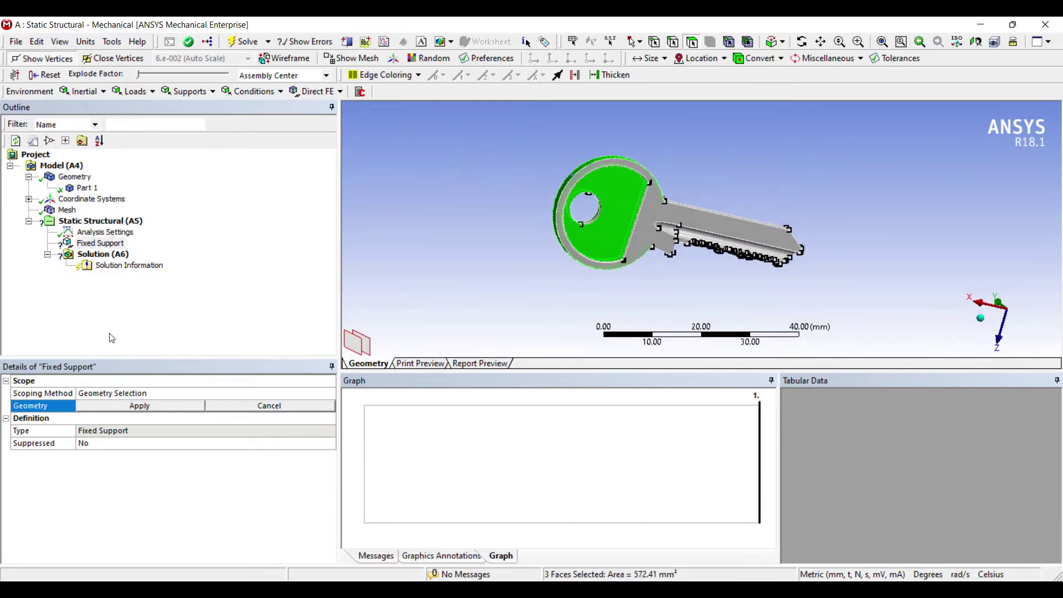
click(139, 405)
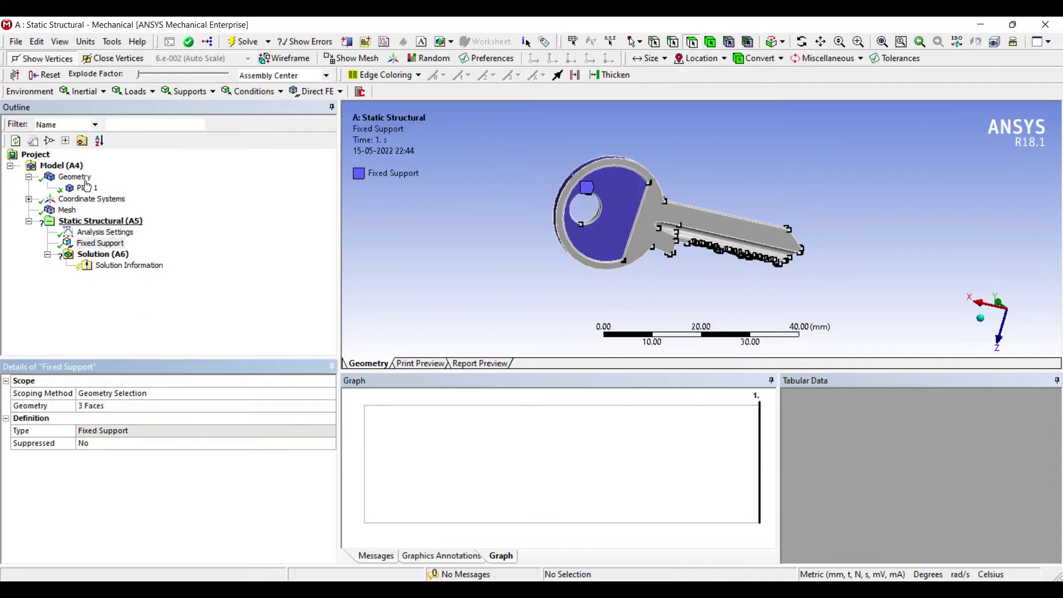
- Add a Moment load to the static structural analysis, scoped to the two opposite flat faces spanning the key's rim and blade
right_click(109, 221)
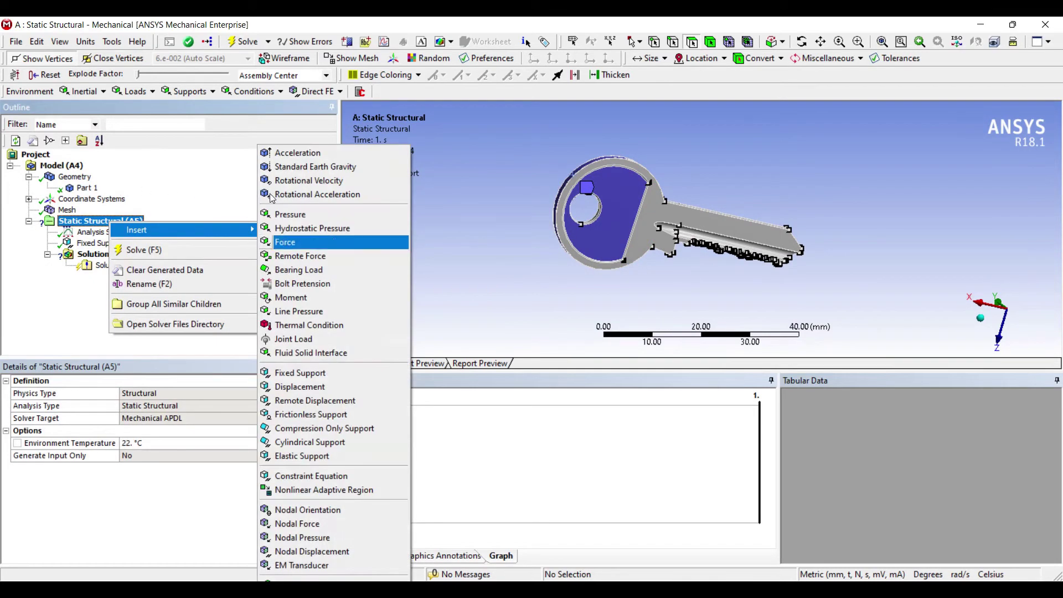
click(292, 297)
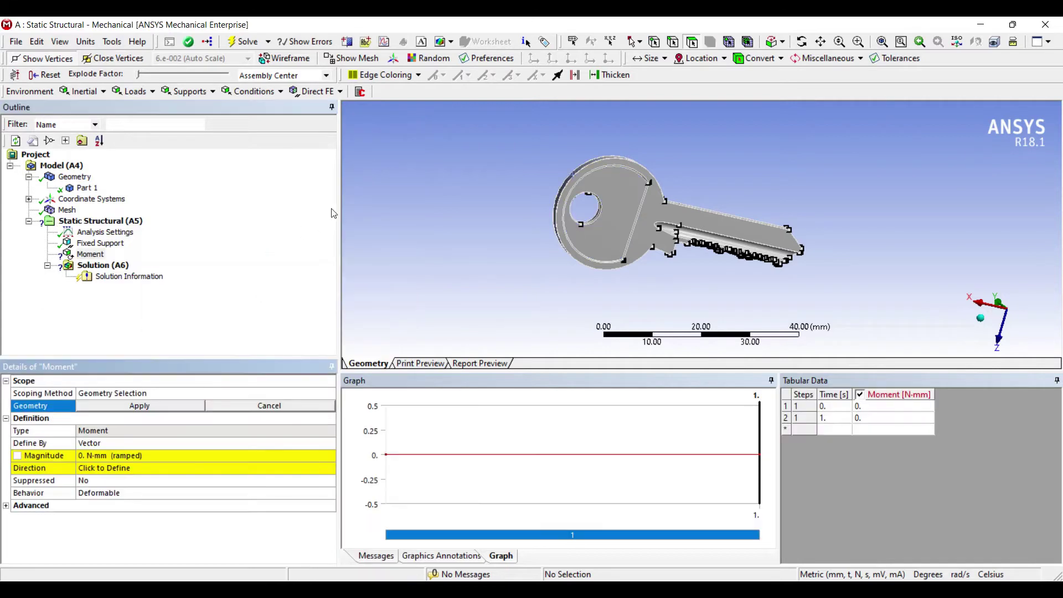
click(554, 182)
middle_drag(476, 184, 528, 227)
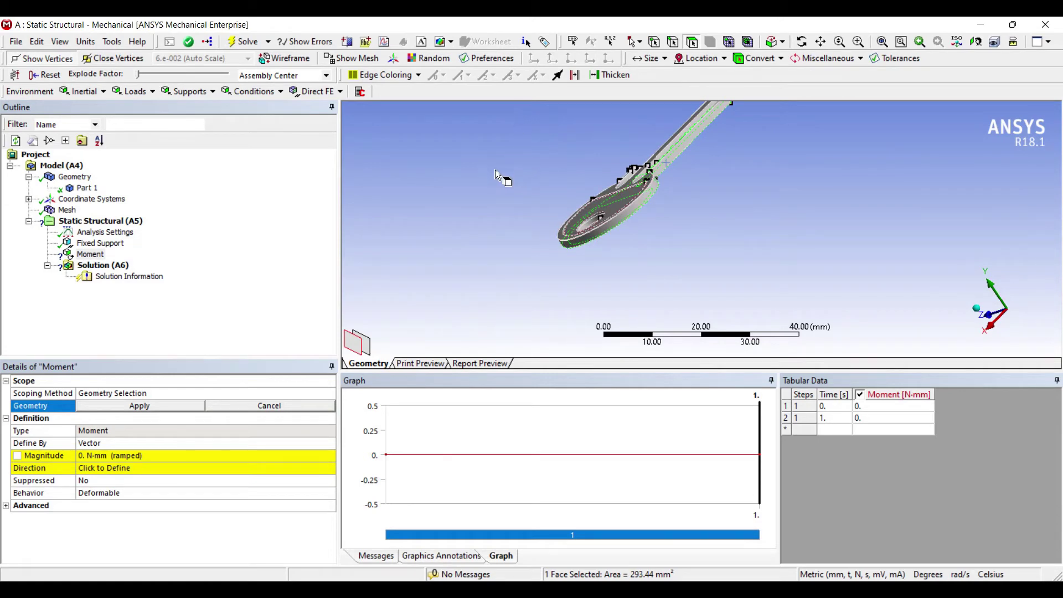
ctrl+click(619, 208)
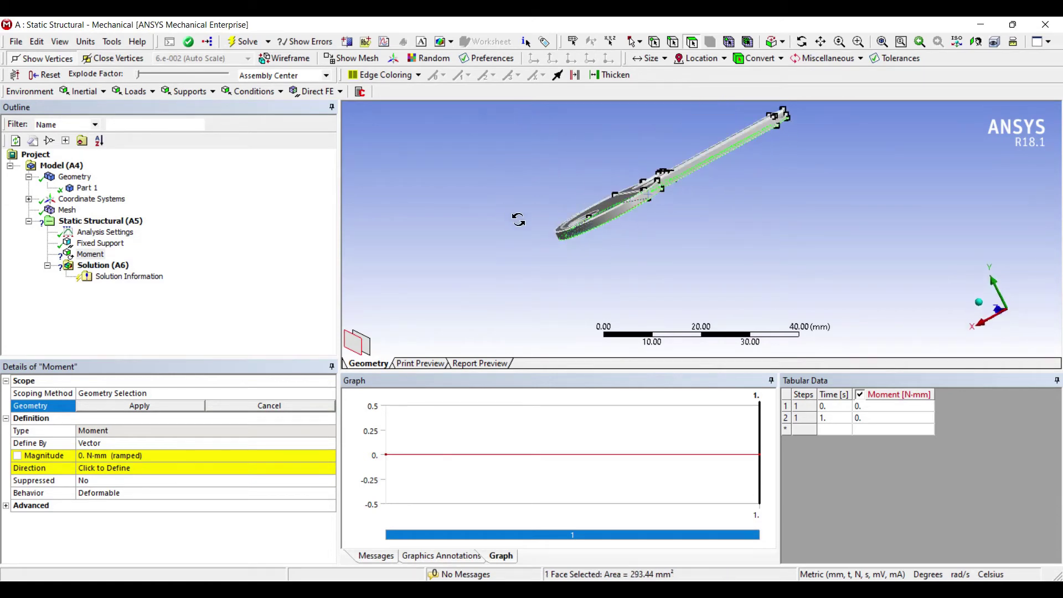
middle_drag(517, 218, 536, 225)
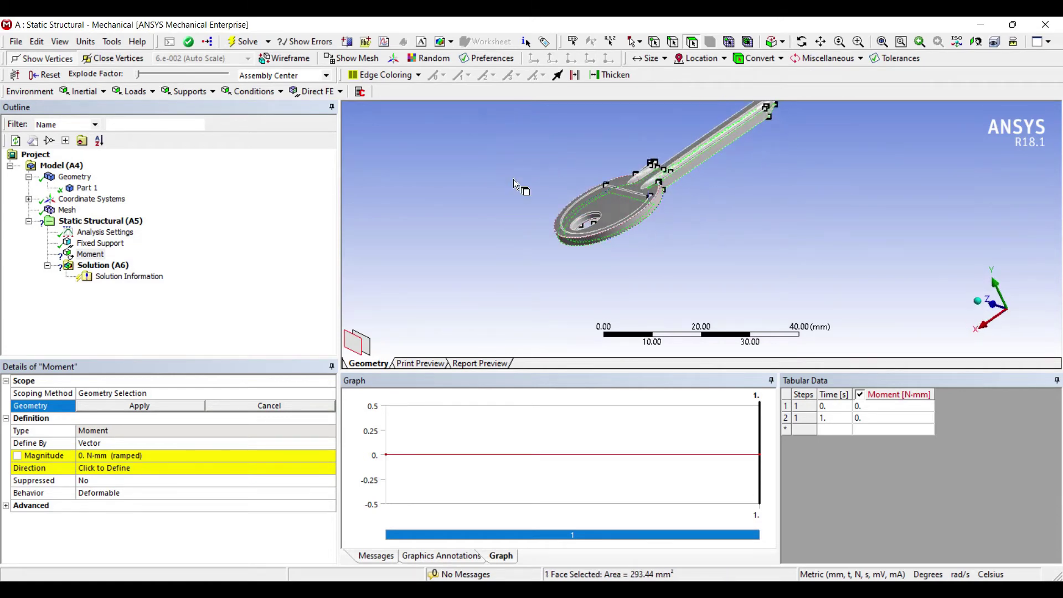
ctrl+click(574, 204)
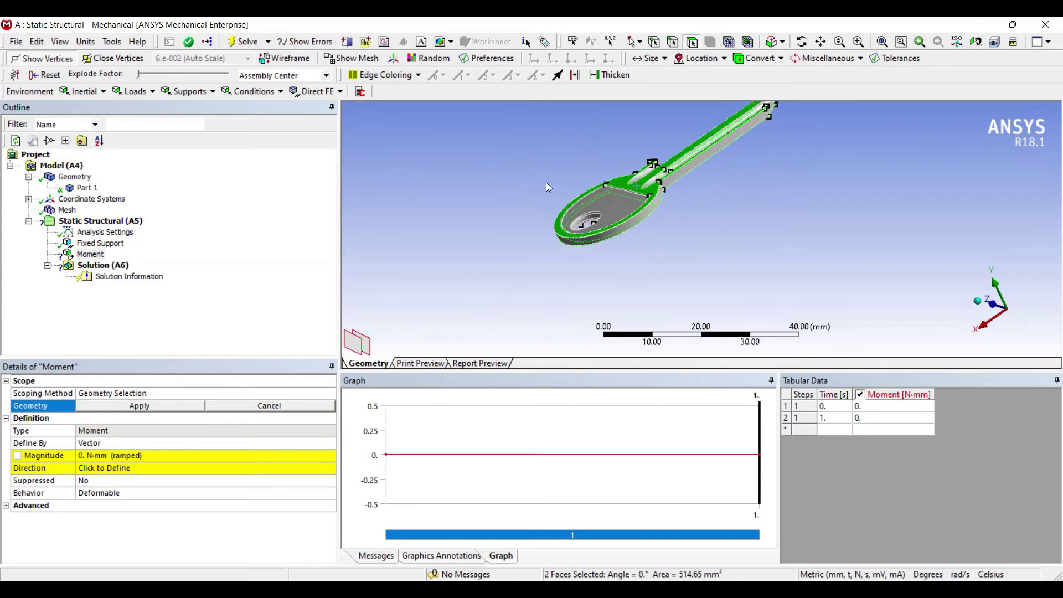
middle_drag(546, 181, 481, 138)
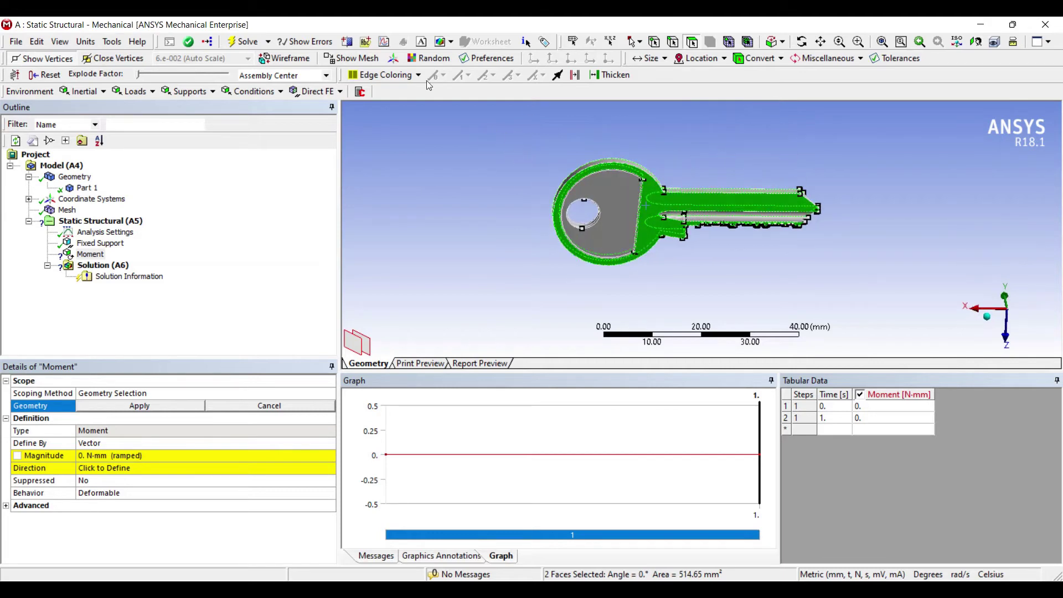
click(139, 406)
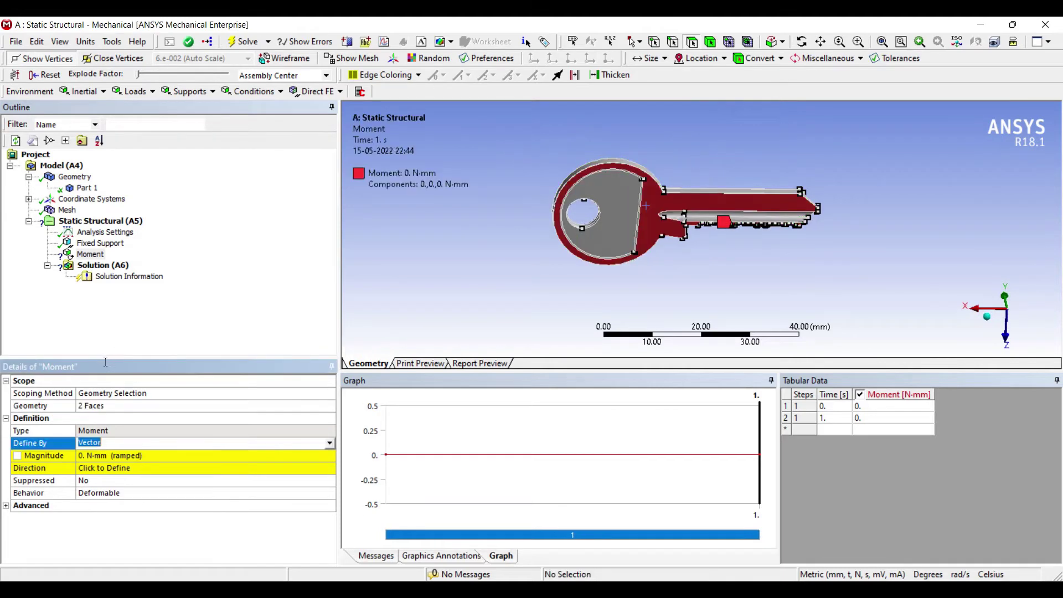
- Define the moment by Components and set its X component to -500 N-mm
click(330, 443)
click(156, 454)
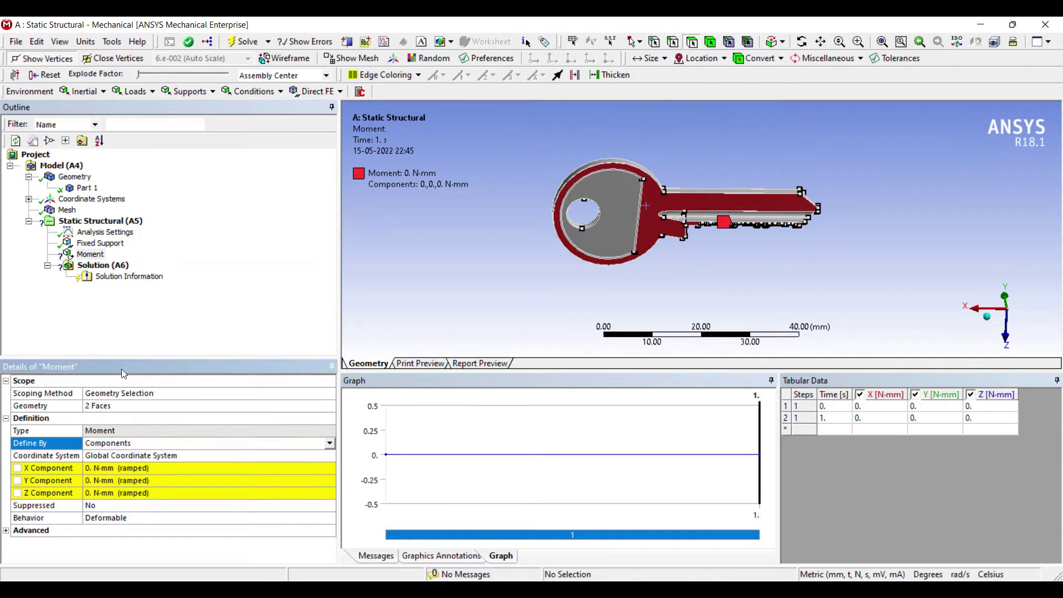
middle_drag(531, 244, 529, 223)
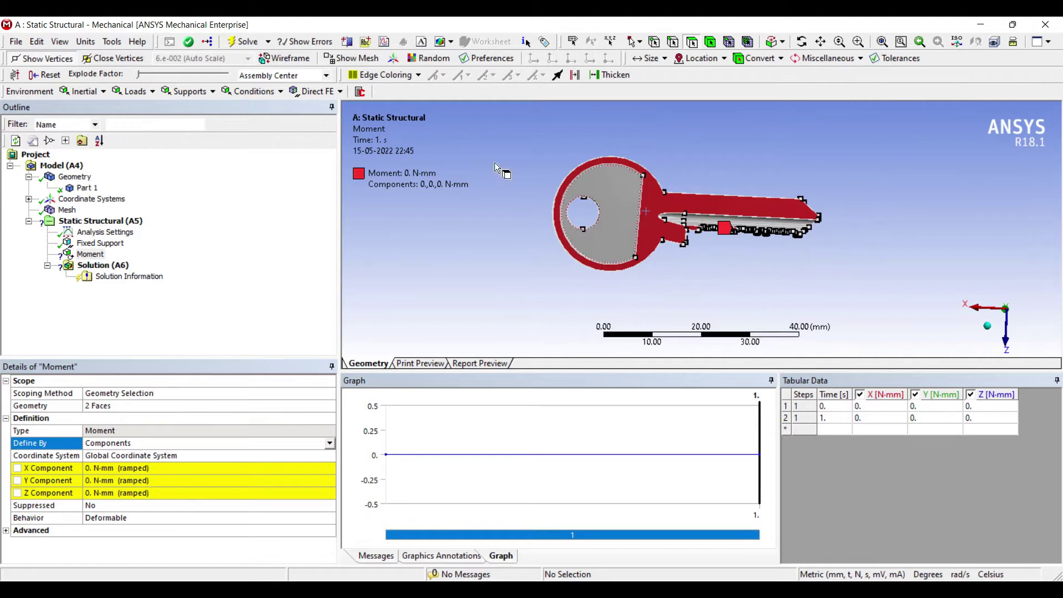
click(133, 468)
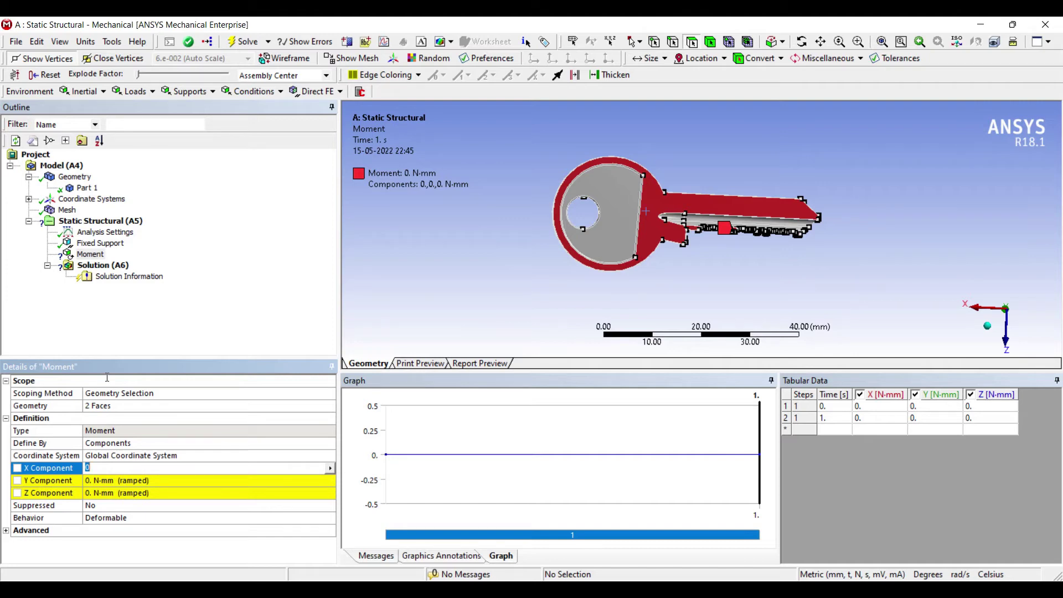
text(-500)
key(Return)
middle_drag(584, 215, 438, 219)
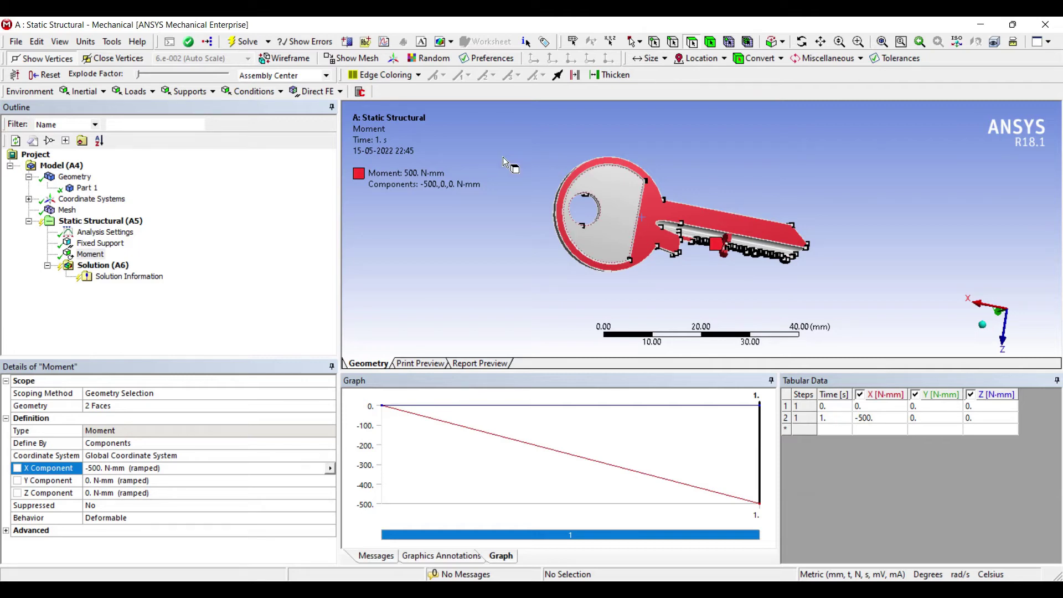
middle_drag(513, 165, 477, 158)
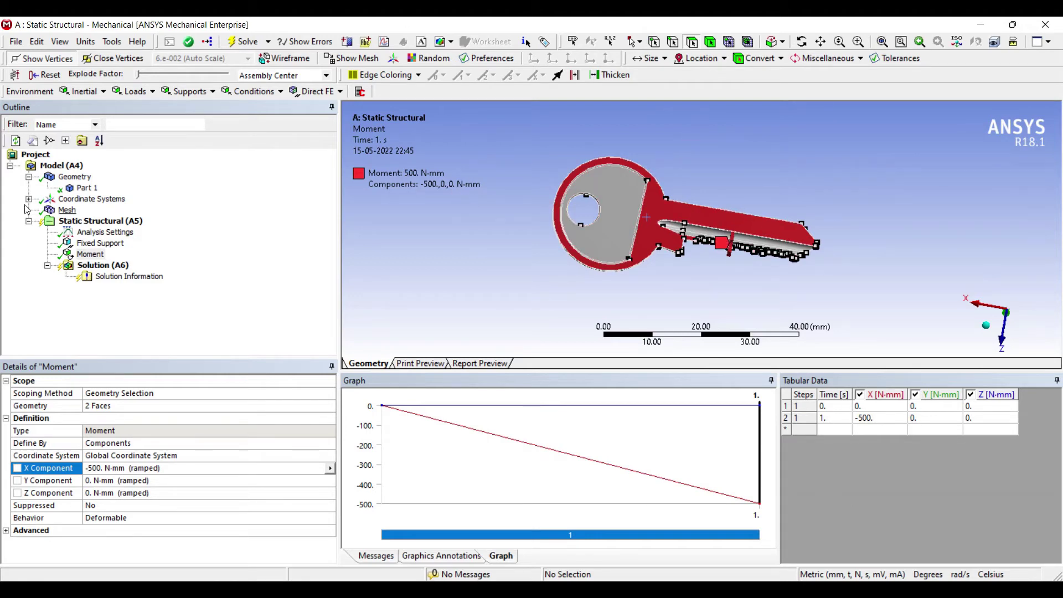
- Add a Total Deformation result to the solution
key(Down)
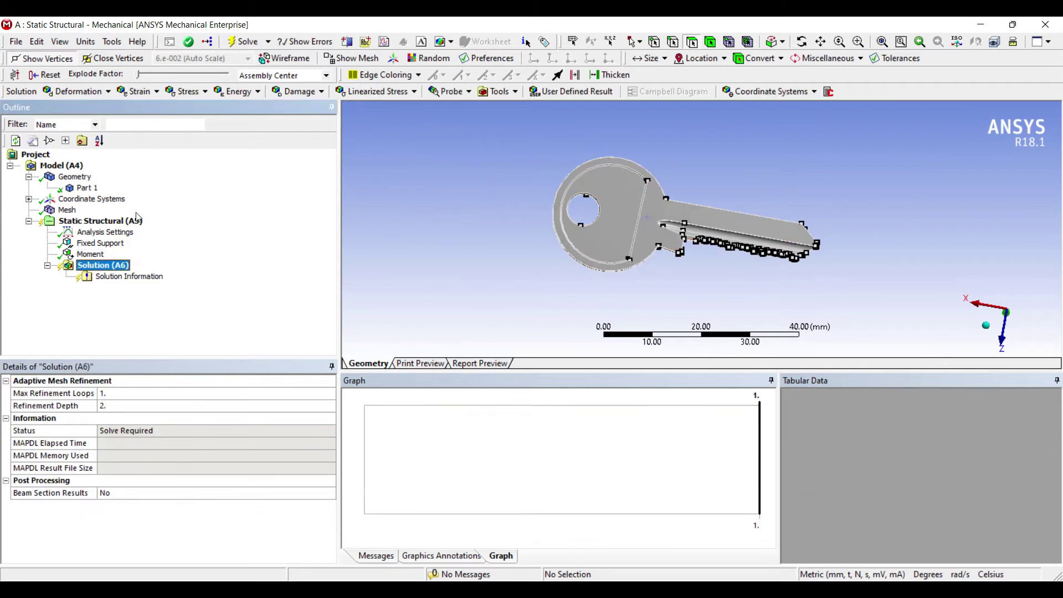
key(shift+F10)
key(Right)
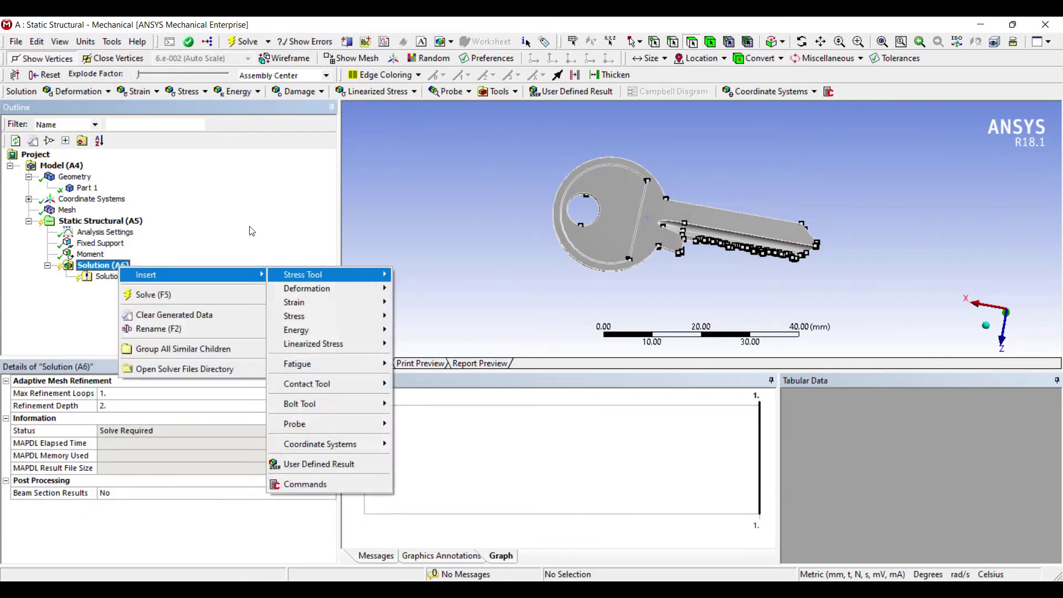
key(Down)
key(Right)
key(Return)
- Add an Equivalent (von-Mises) stress result to the solution
key(Up)
key(Up)
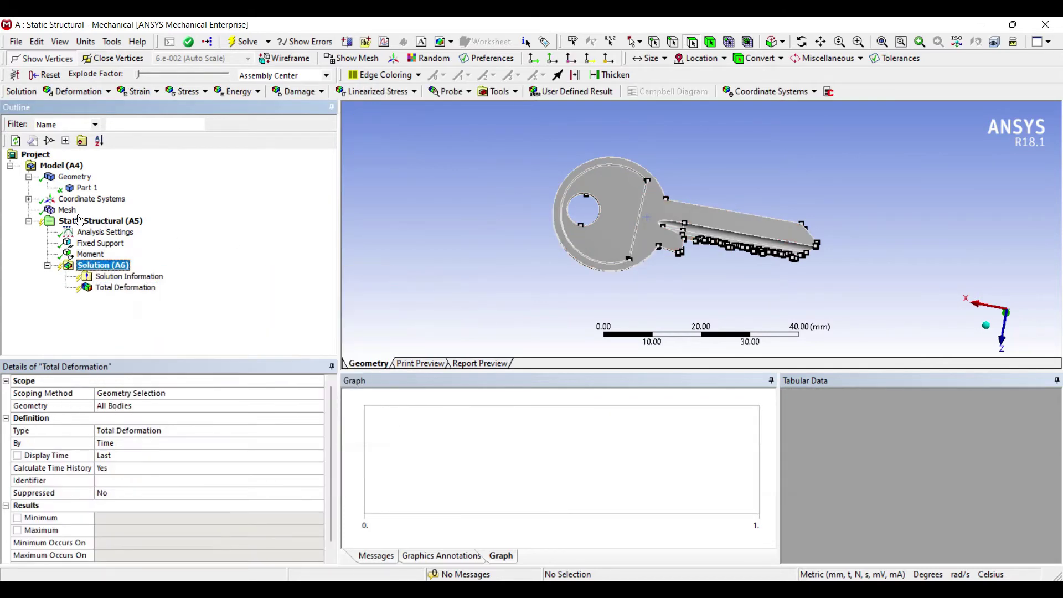
key(shift+F10)
key(Right)
key(Down)
key(Down)
key(Down)
key(Right)
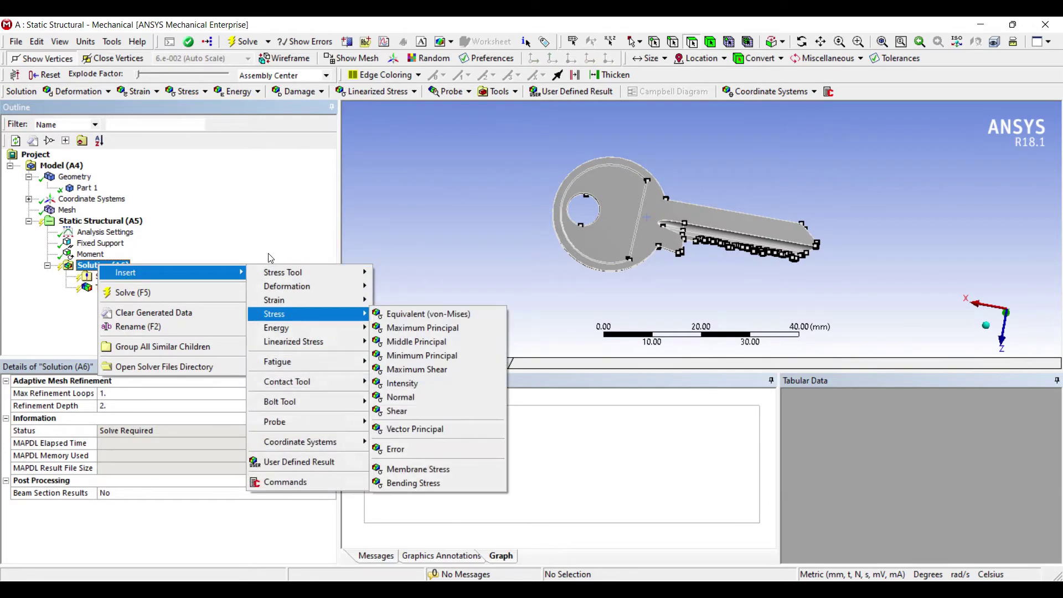
key(Return)
- Add a Max Shear Stress Stress Tool to the solution and expand it to show its contents
key(Up)
key(Up)
key(Up)
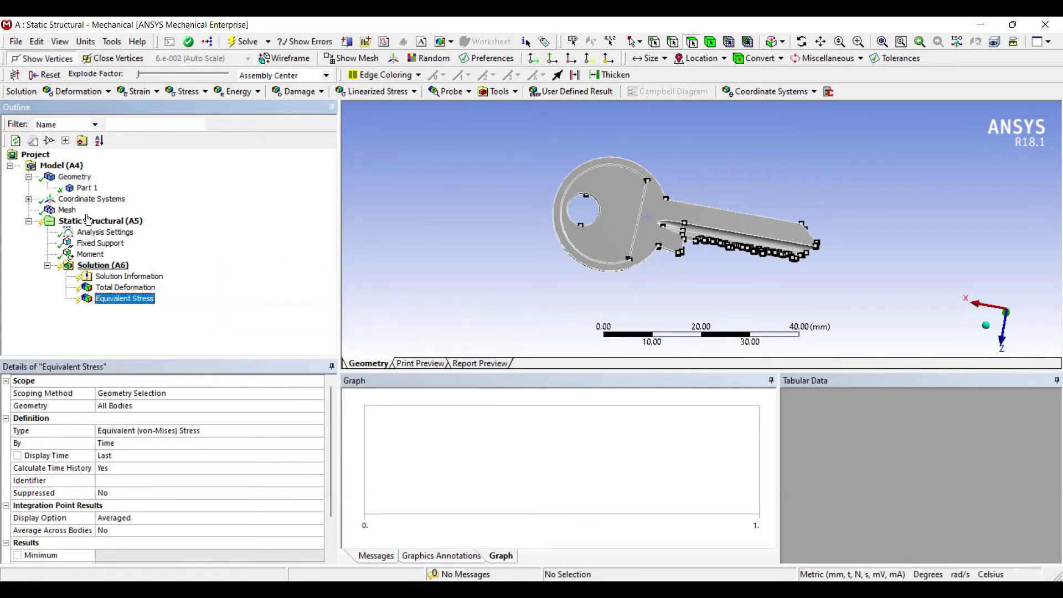
key(shift+F10)
key(Right)
key(Right)
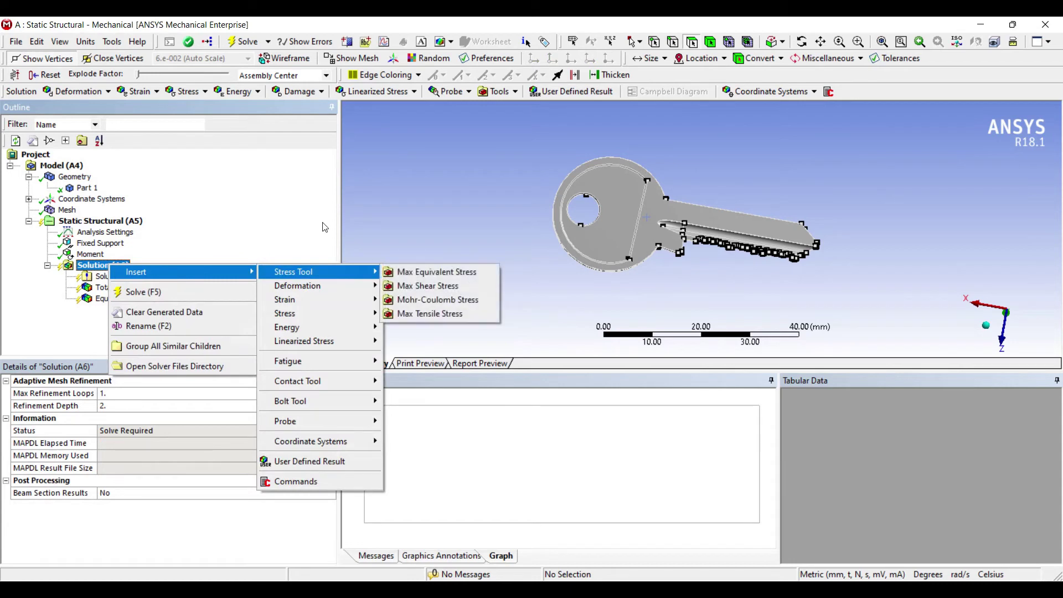
key(Down)
key(Return)
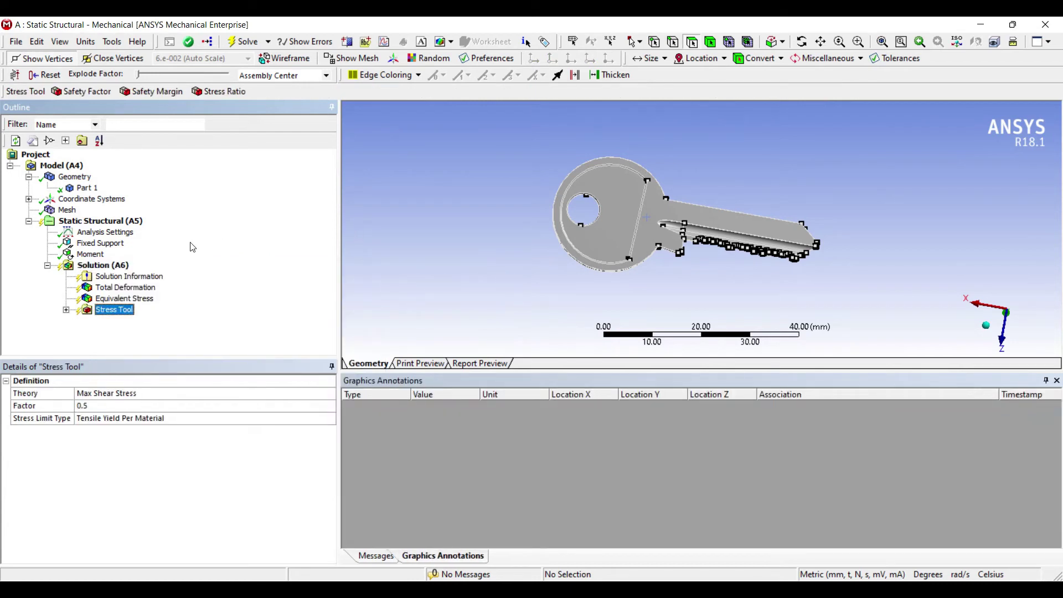
key(Right)
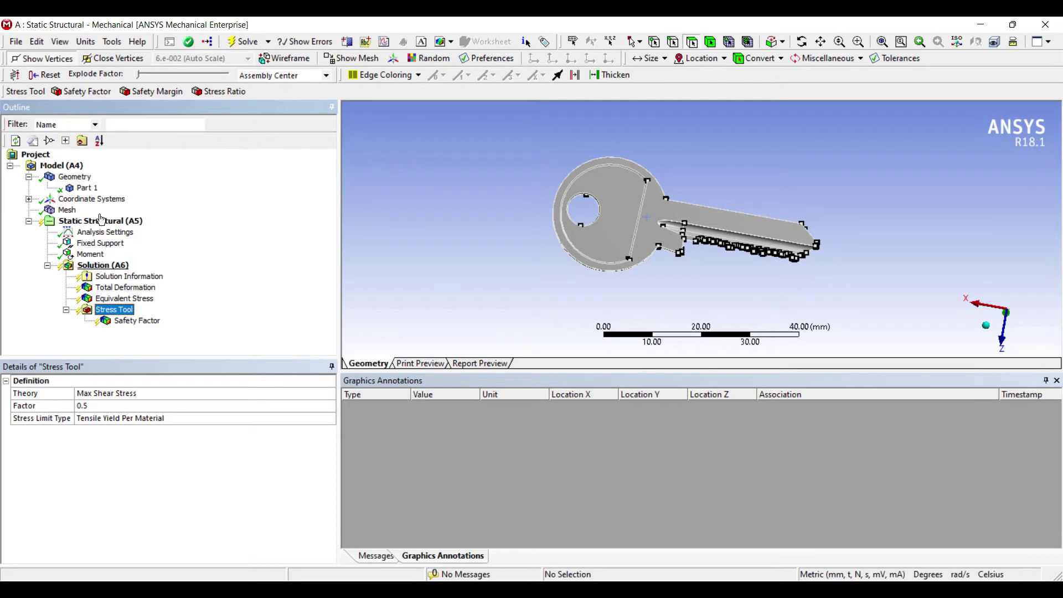
- Add a Fatigue Tool to the solution
right_click(116, 266)
key(Right)
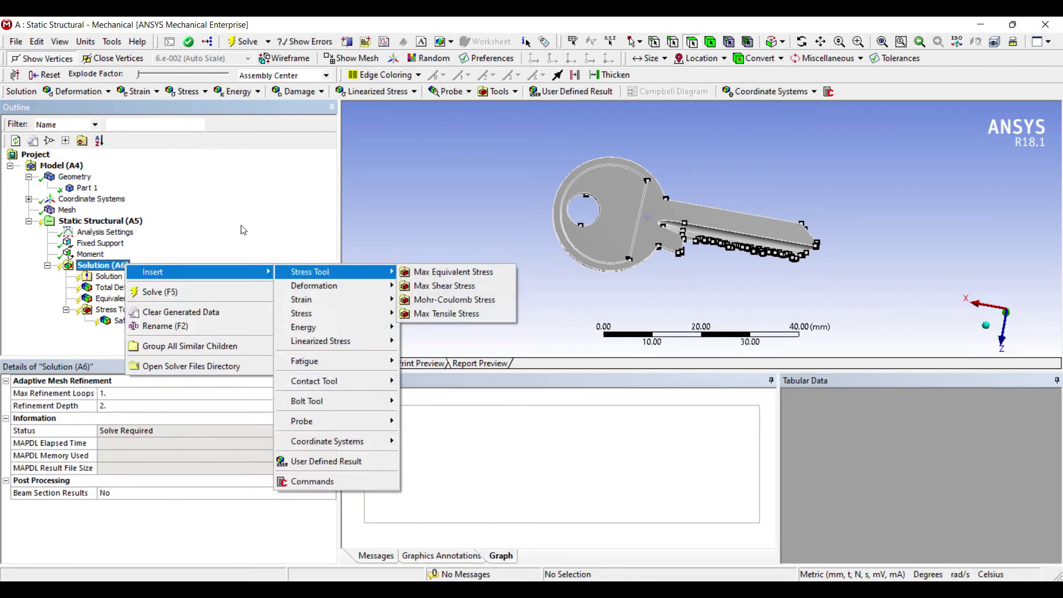
mouse_move(360, 361)
click(421, 362)
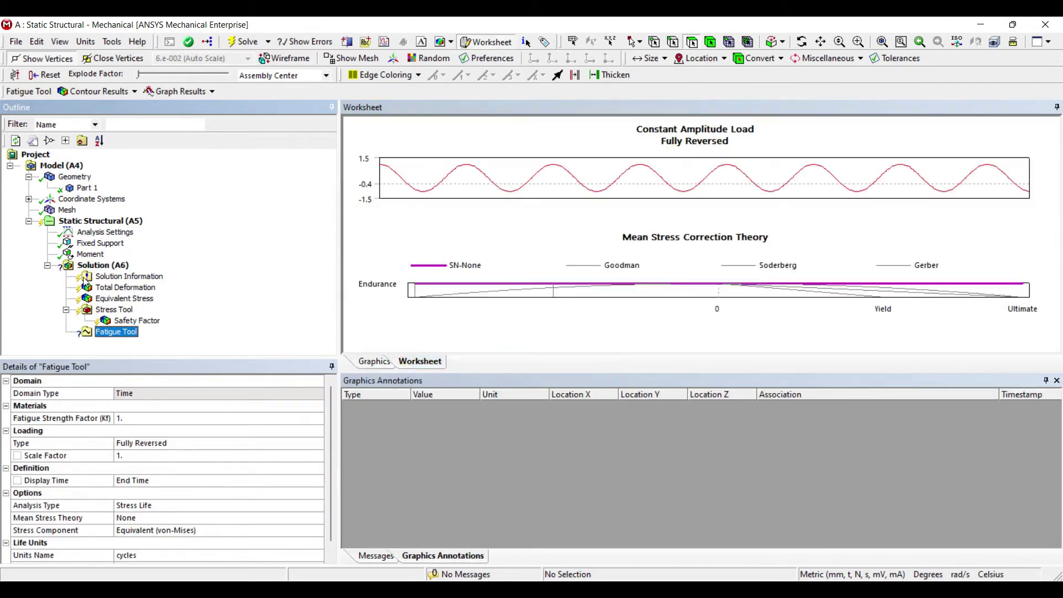
- Add Life and Safety Factor results to the Fatigue Tool
key(shift+F10)
key(Right)
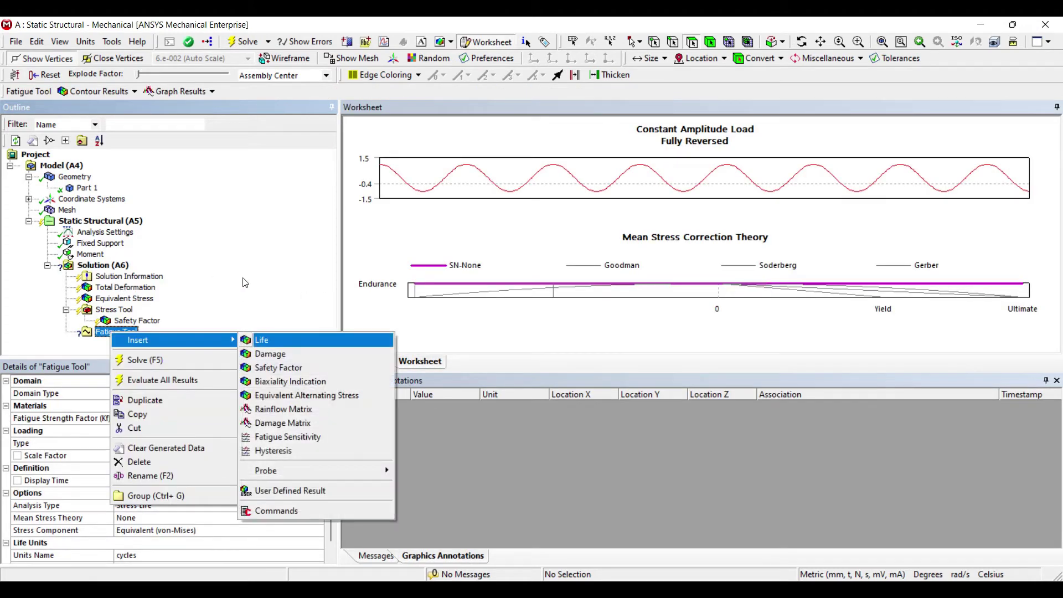
key(Return)
key(Up)
key(shift+F10)
key(Right)
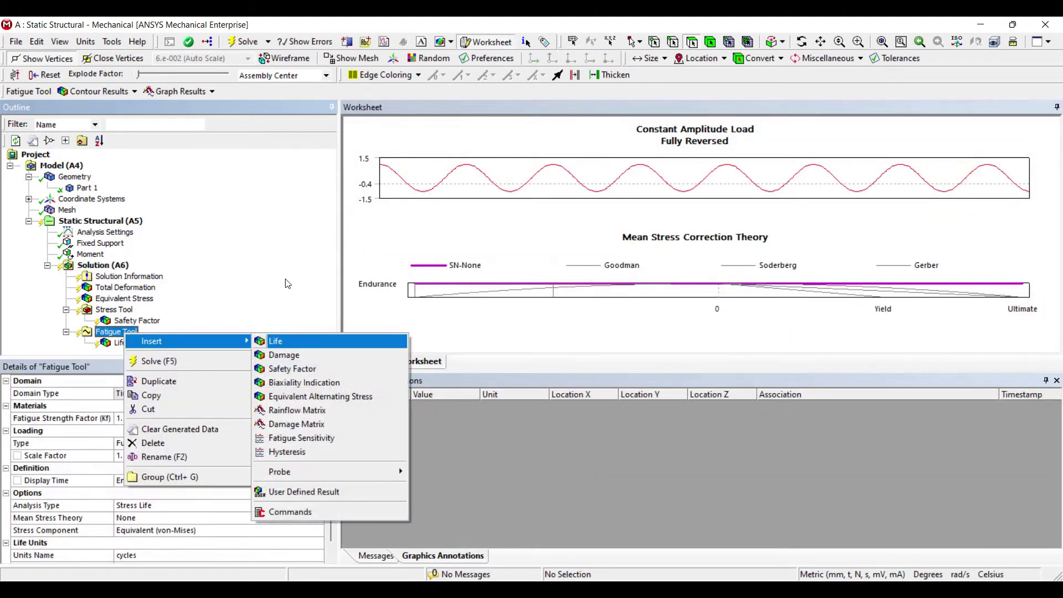
key(Down)
key(Down)
key(Return)
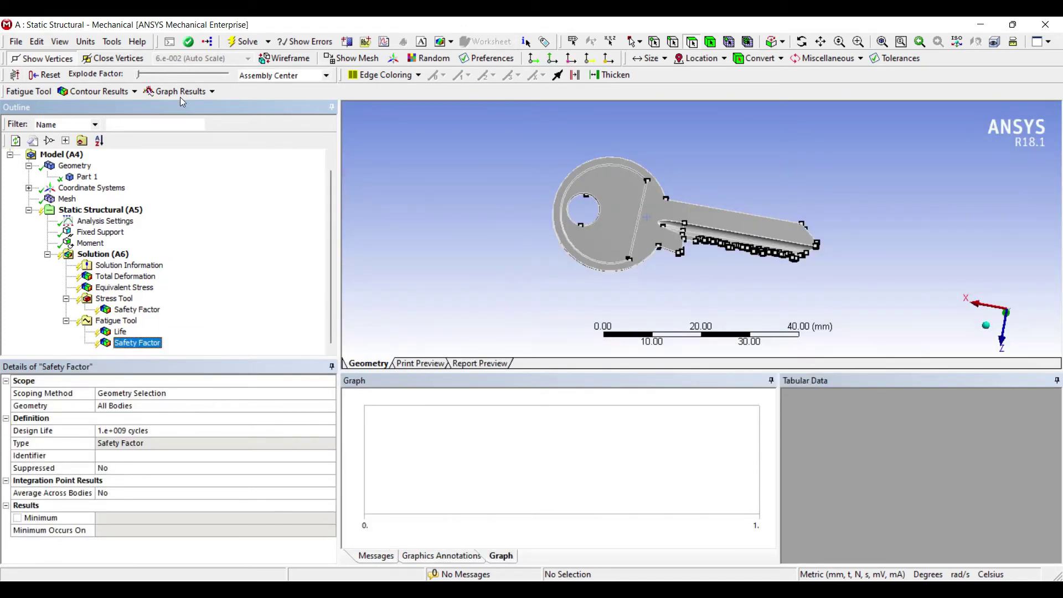
- Set the Fatigue Tool's loading type to Zero-Based
key(Up)
key(Up)
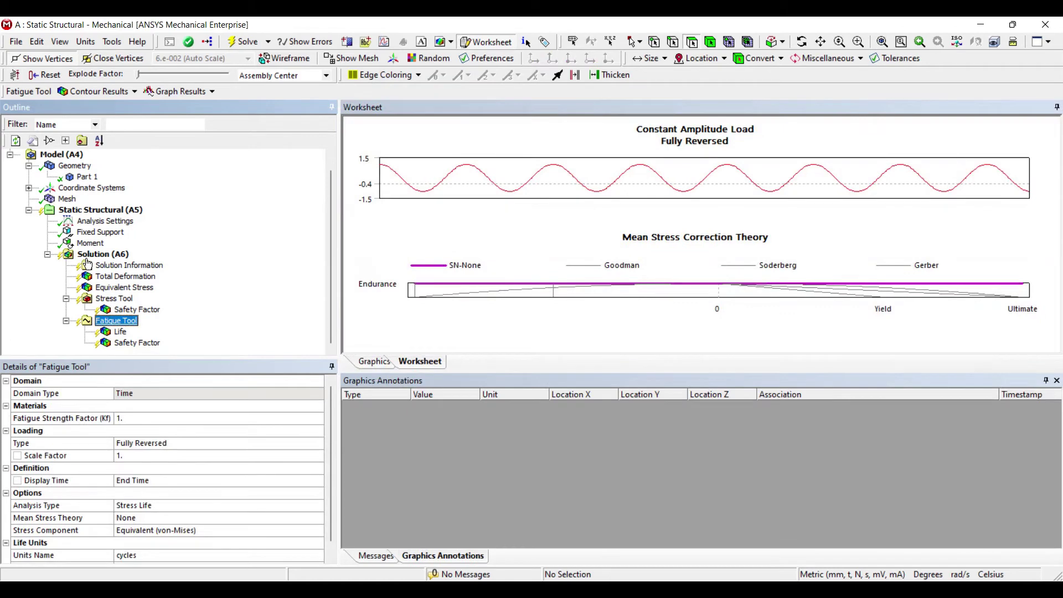
click(172, 360)
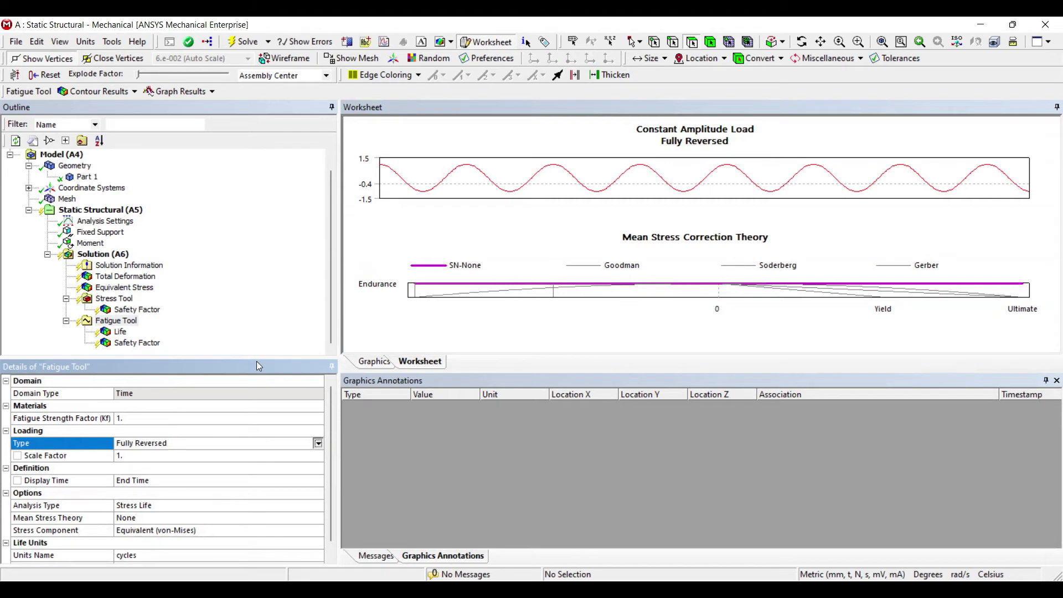
key(alt+Down)
key(Down)
key(Return)
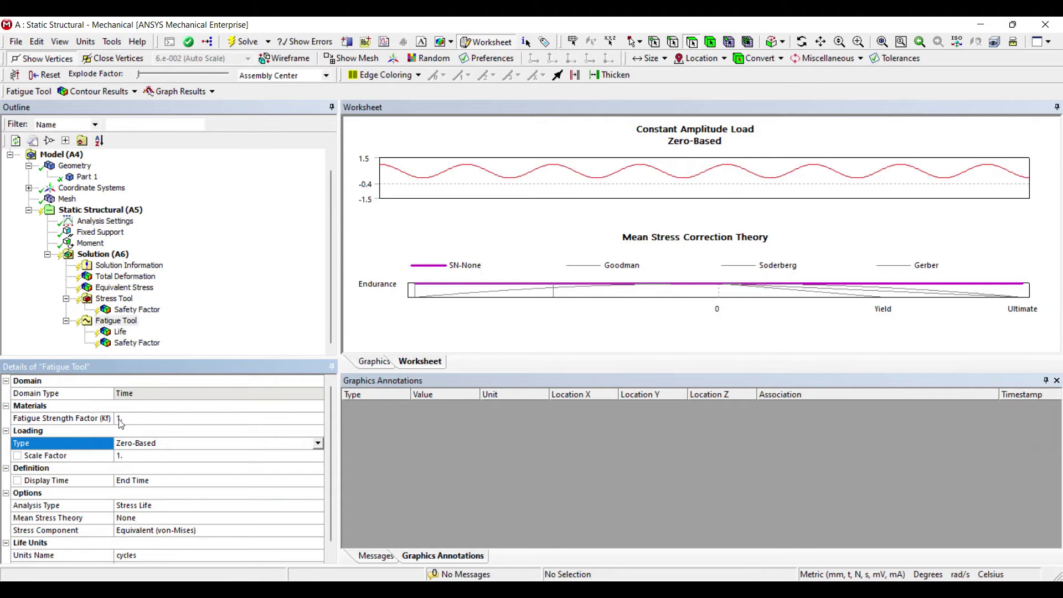
- Set the Fatigue Tool's Mean Stress Theory to Goodman
key(Tab)
key(Tab)
key(Tab)
key(Tab)
key(alt+Down)
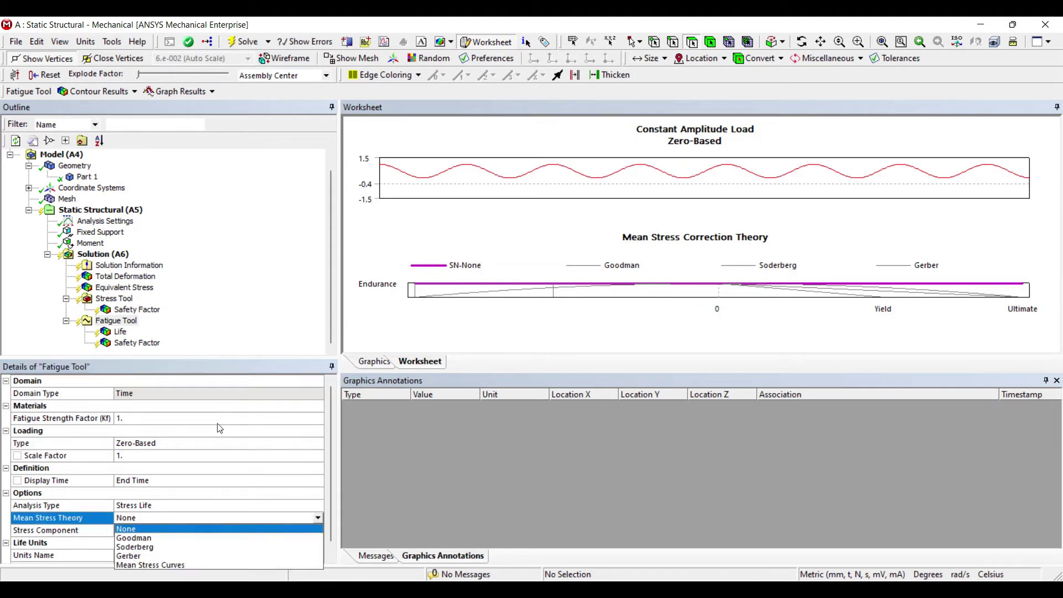
key(Down)
key(Return)
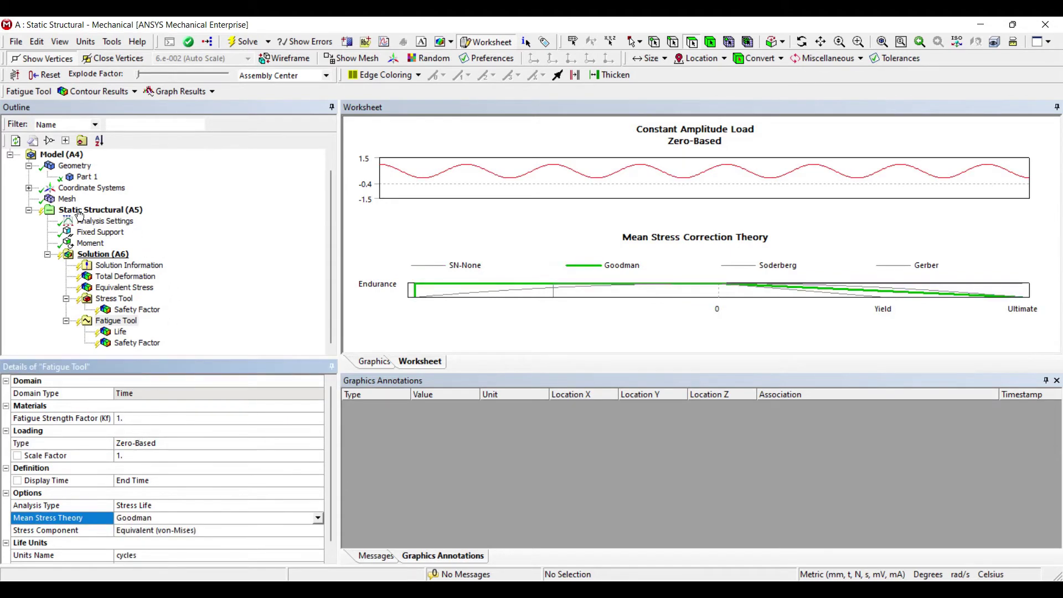
- Solve the static structural analysis and animate the key's Total Deformation result
click(103, 254)
click(243, 42)
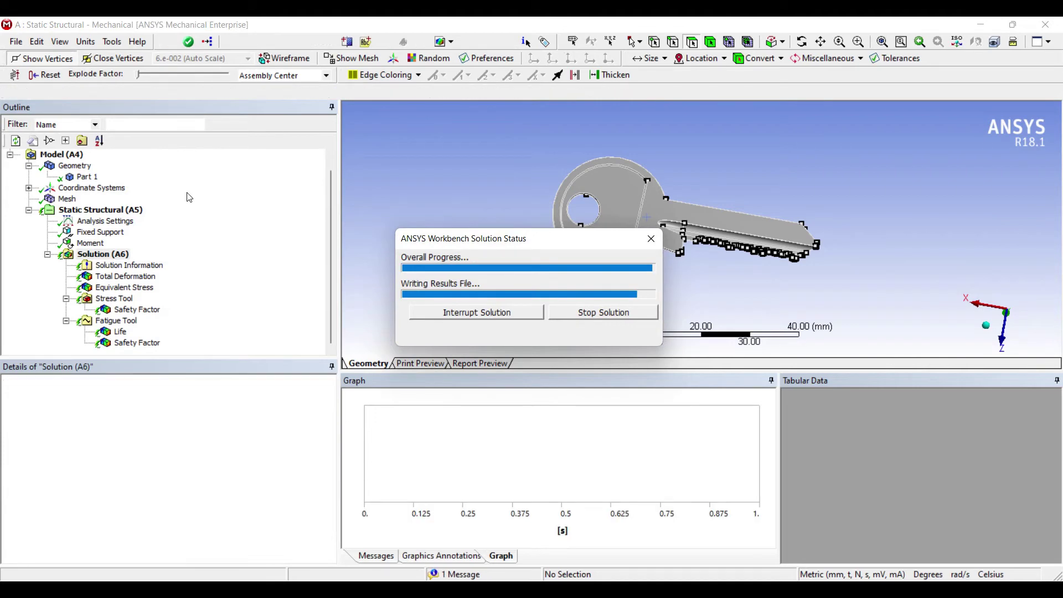
click(125, 277)
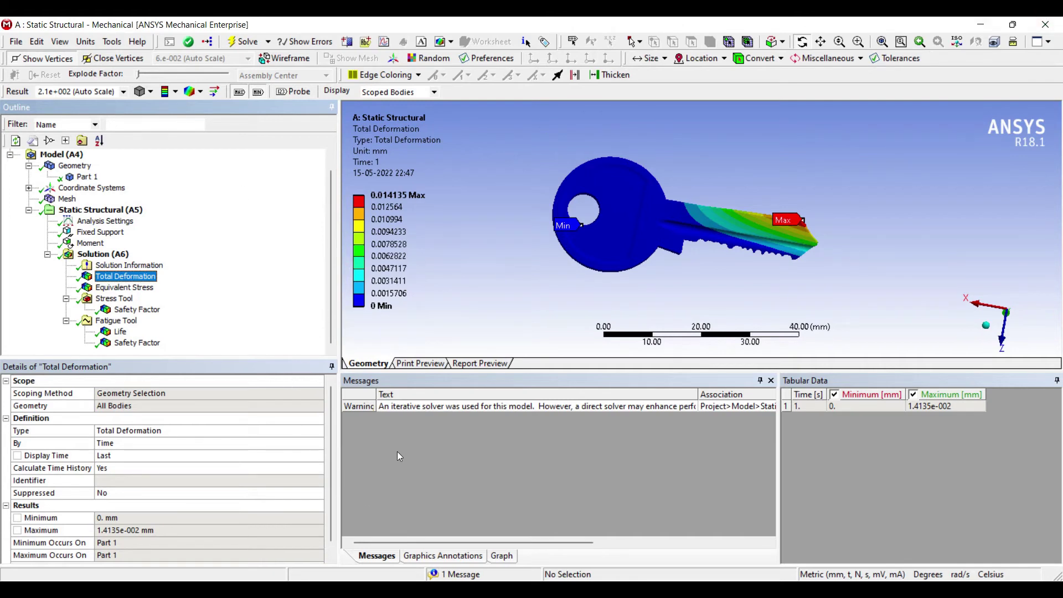
click(501, 555)
click(398, 397)
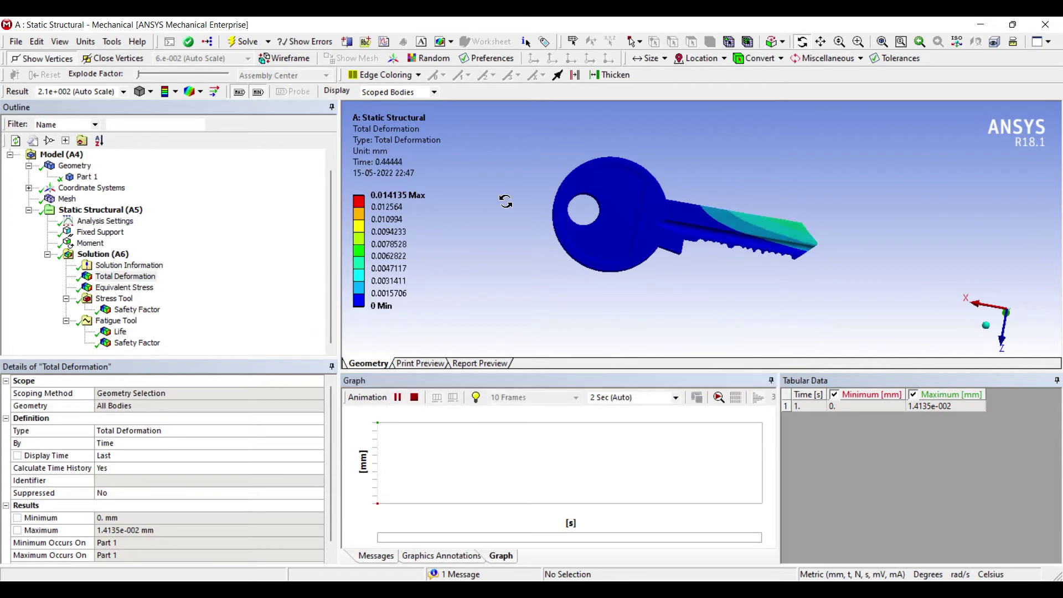
drag(498, 204, 496, 240)
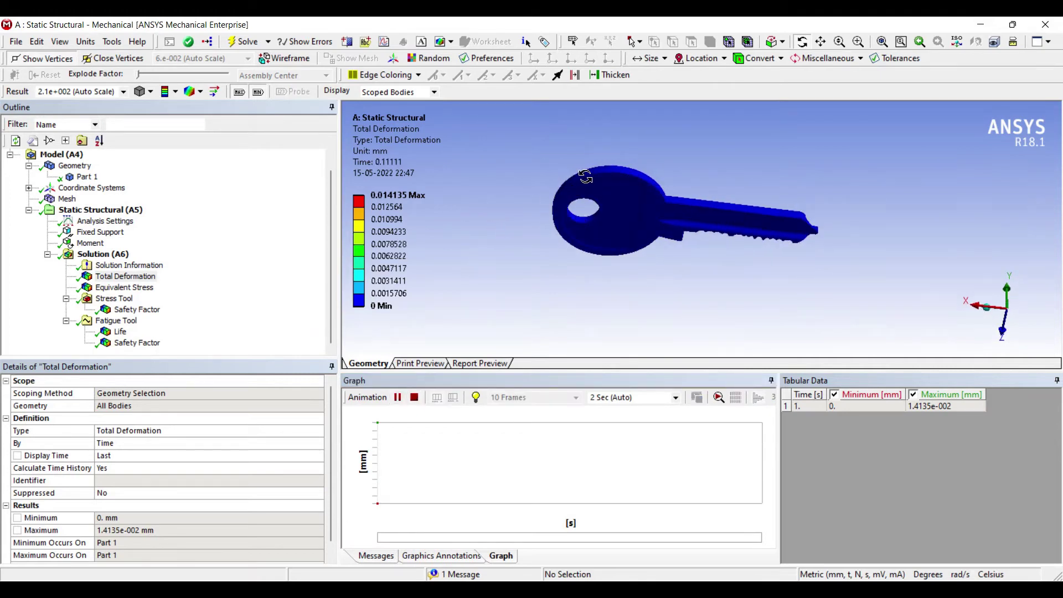
- Inspect the key's animated Total Deformation and its Equivalent Stress result from different viewing angles
drag(456, 215, 464, 189)
drag(548, 206, 583, 183)
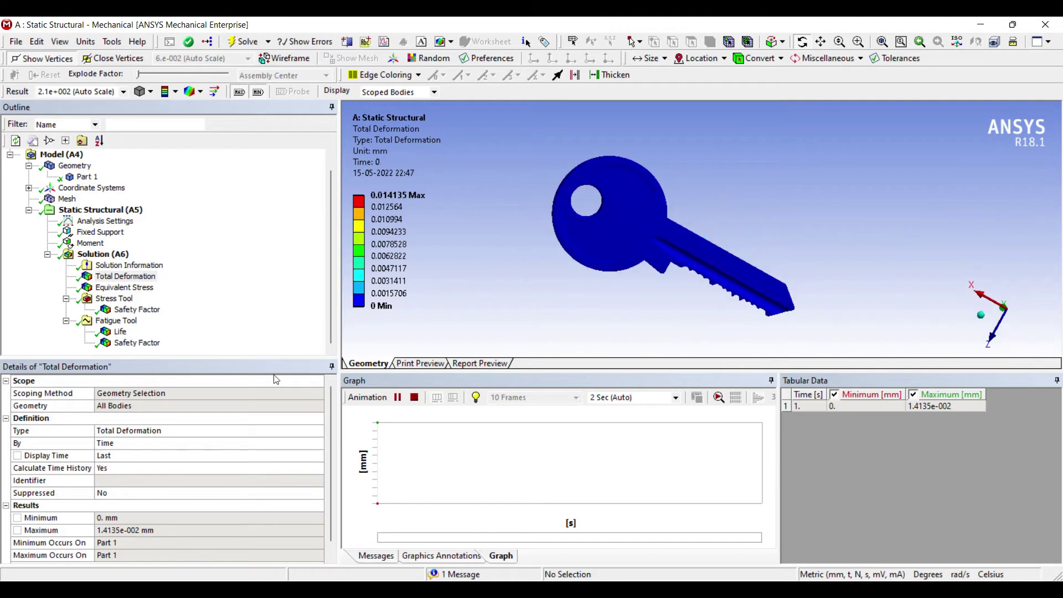
click(130, 288)
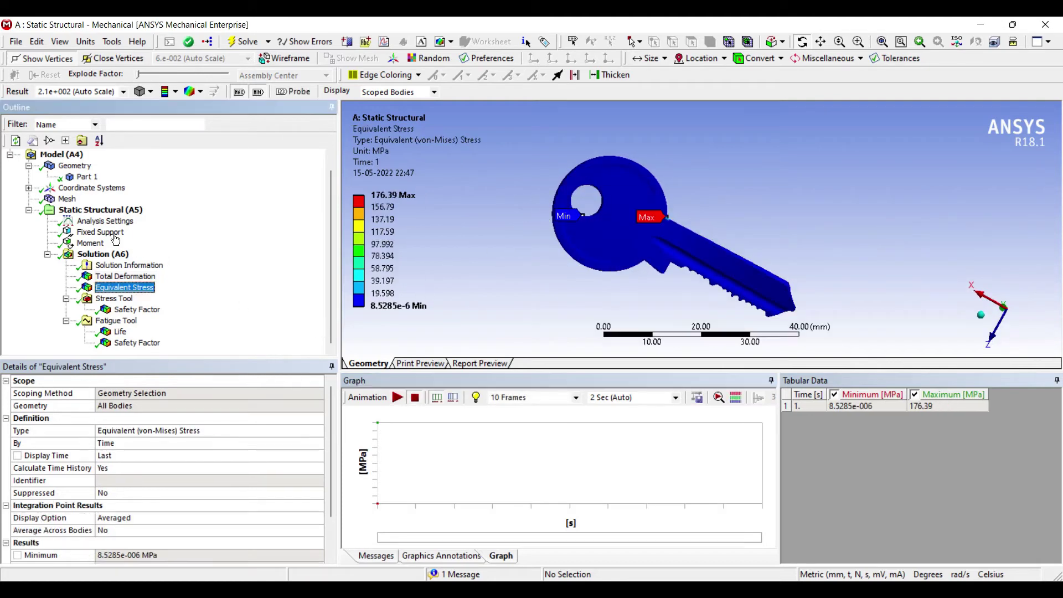
drag(582, 225, 524, 175)
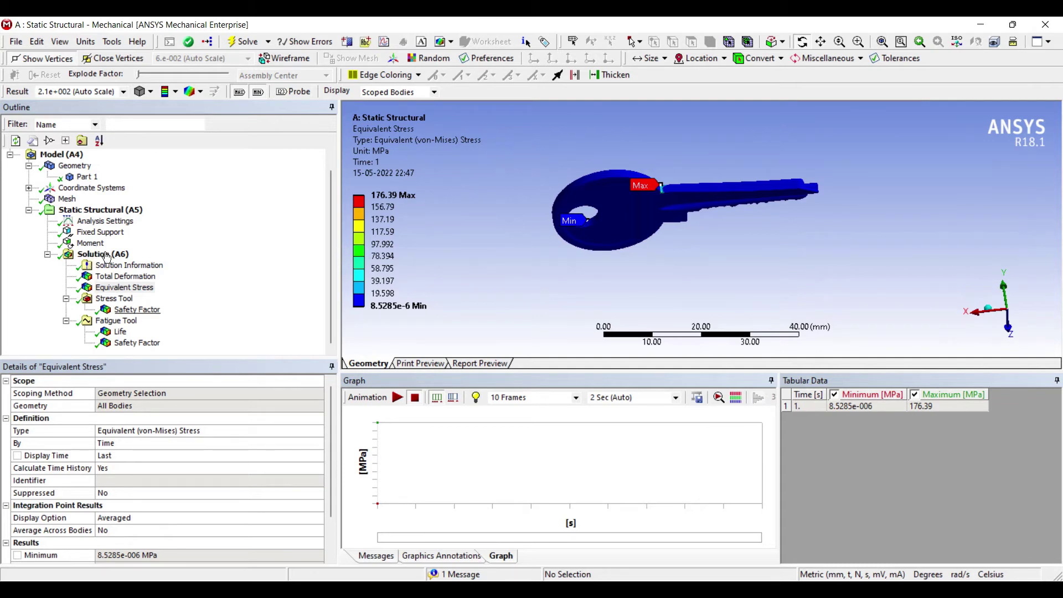
- Compare the Stress Tool's Safety Factor with the Fatigue Tool's Life and Safety Factor results
click(139, 308)
drag(489, 187, 489, 155)
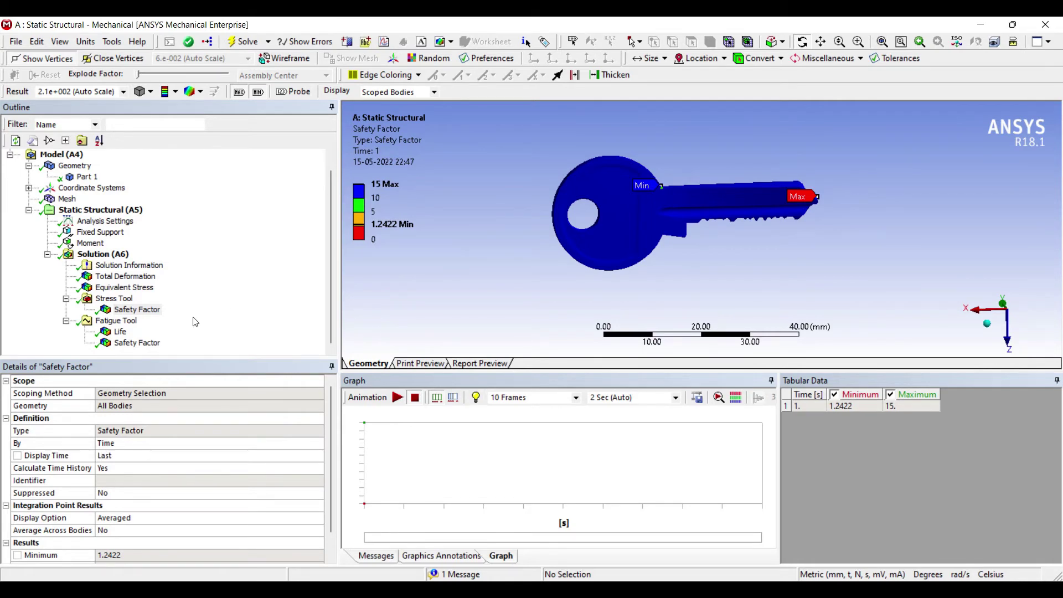
key(Down)
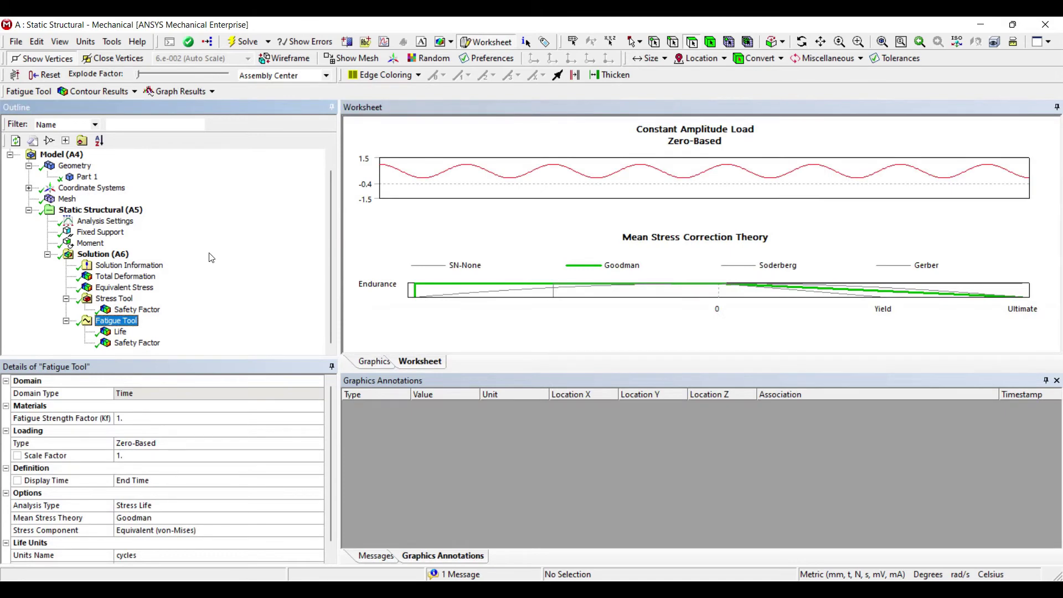
key(Down)
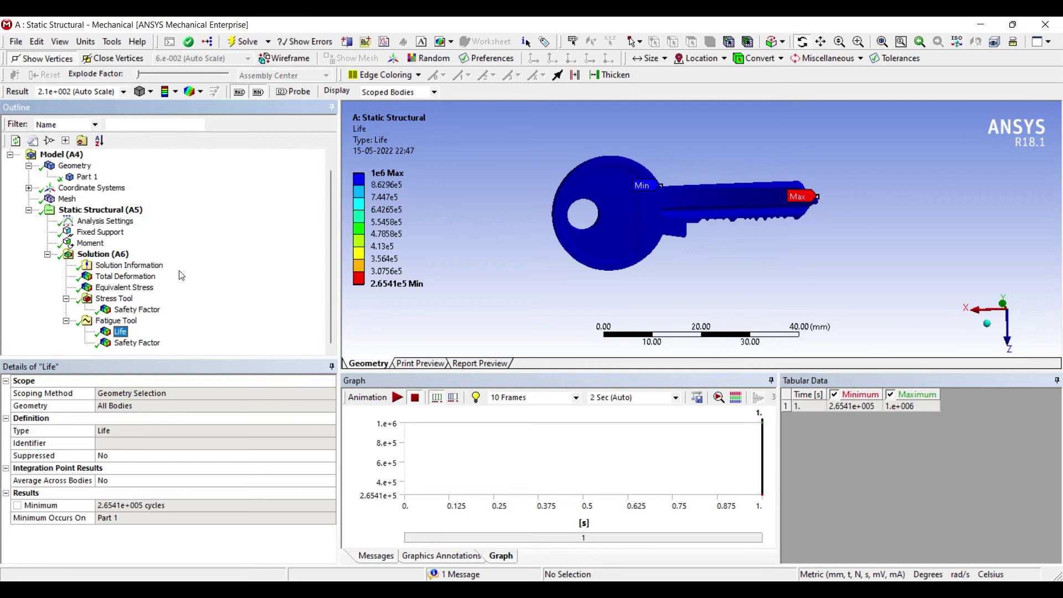
key(Down)
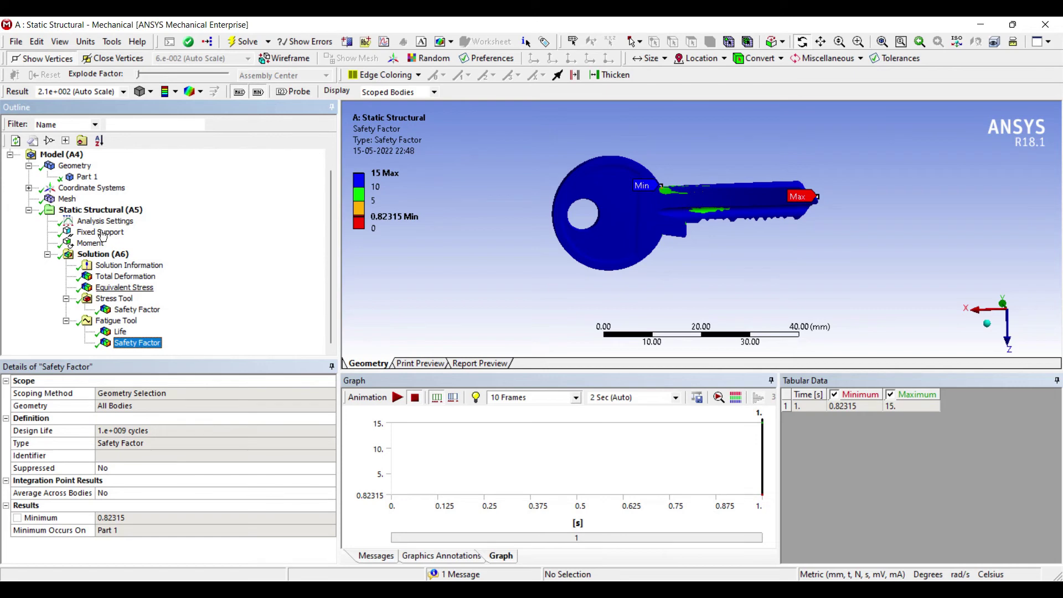
click(136, 310)
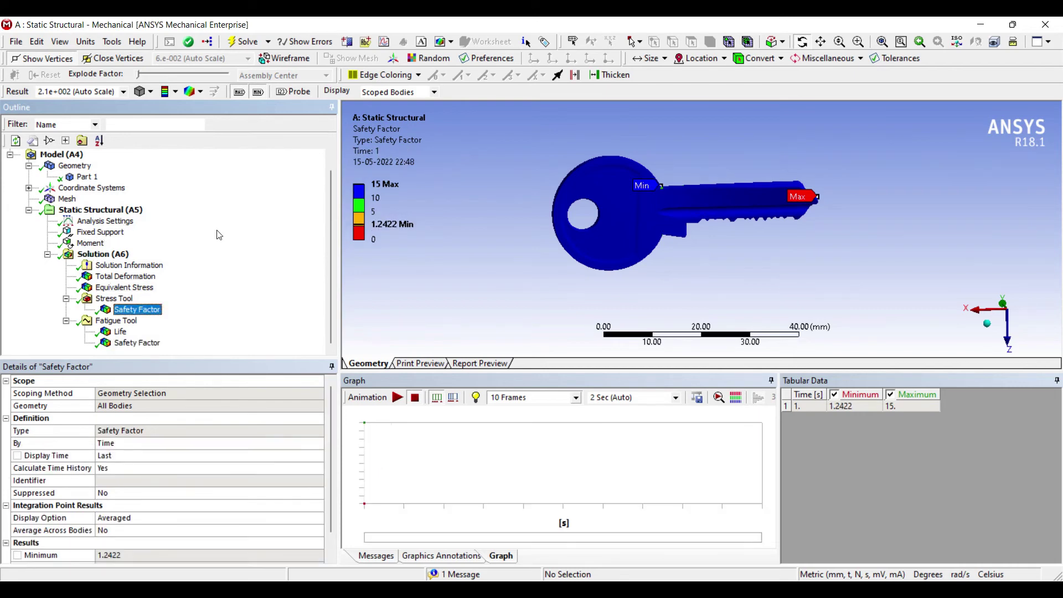
- Set the Moment load's X component to -400 N-mm and solve the analysis again
click(88, 243)
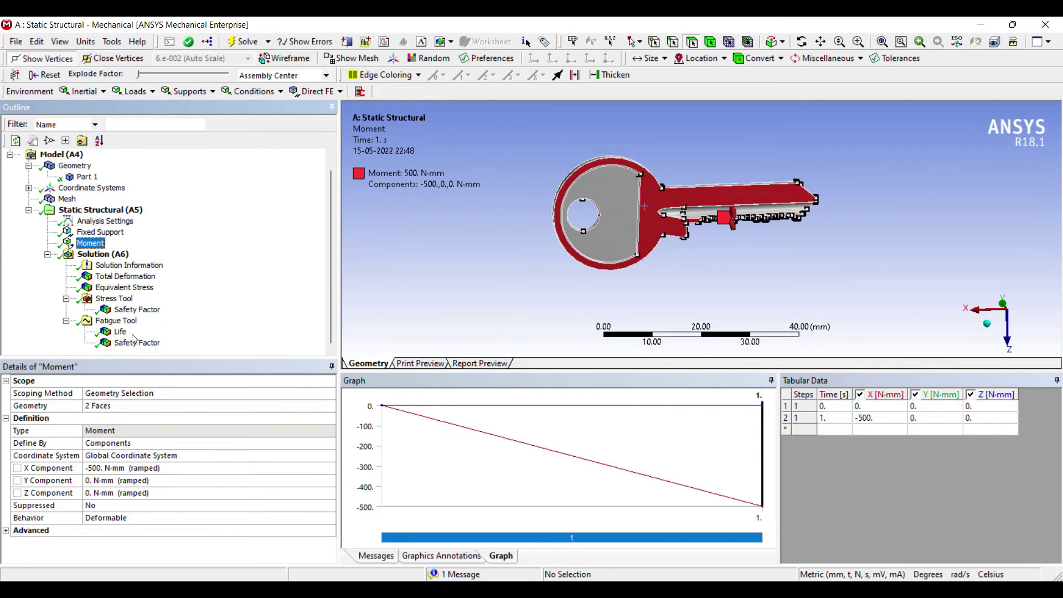
click(88, 382)
text(-400)
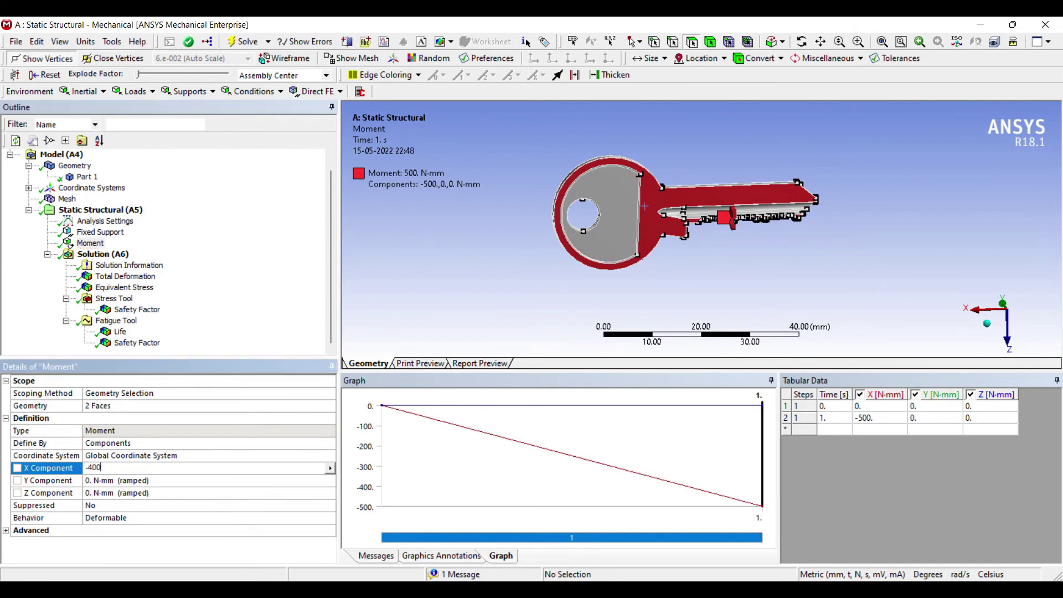
key(Return)
click(244, 41)
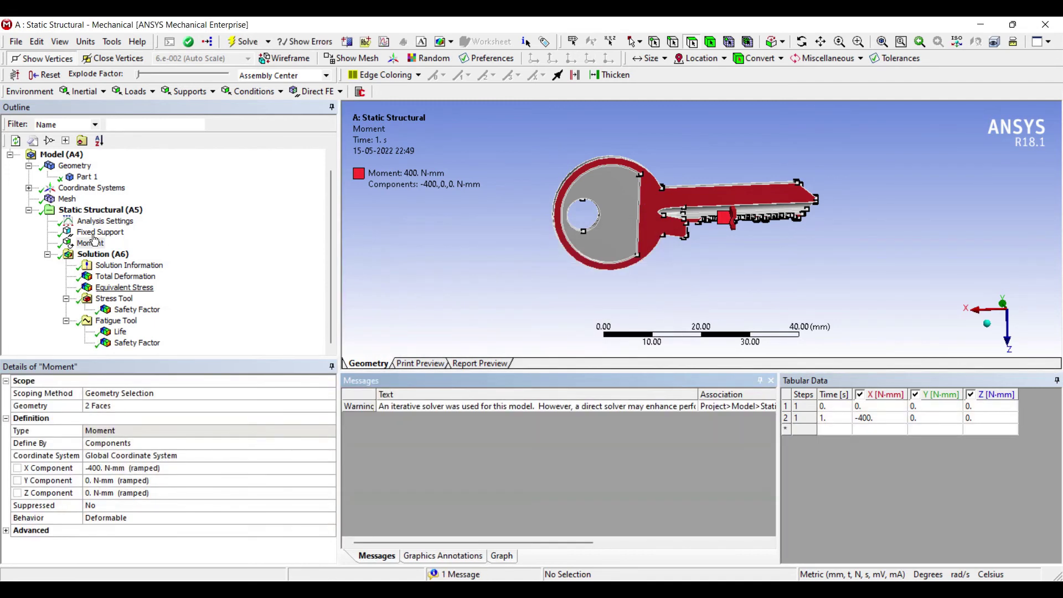
- Review the re-solved Equivalent Stress and the Fatigue Tool's Safety Factor and Life results
click(124, 287)
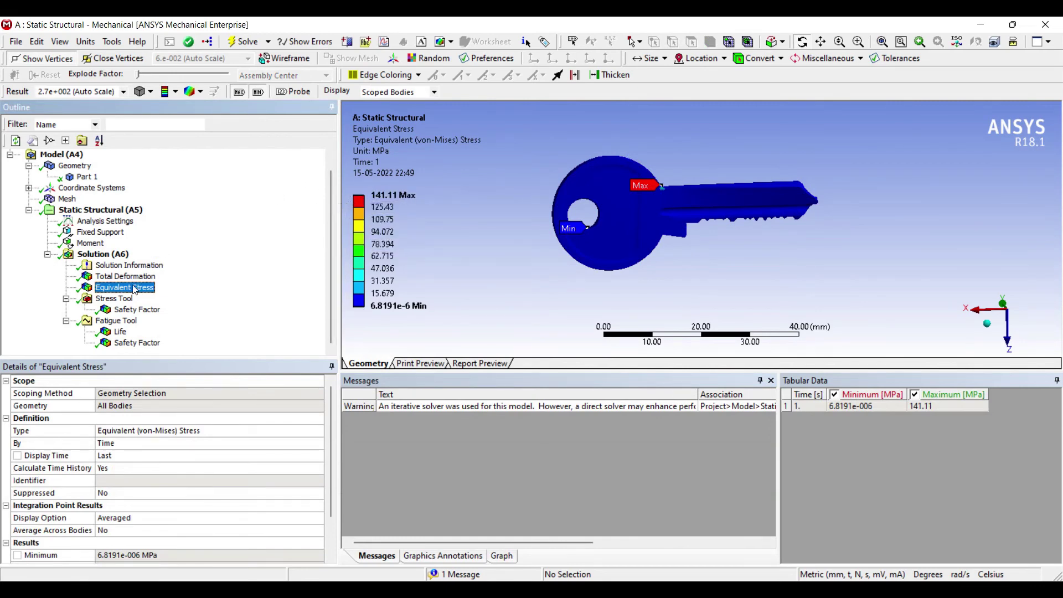
click(137, 343)
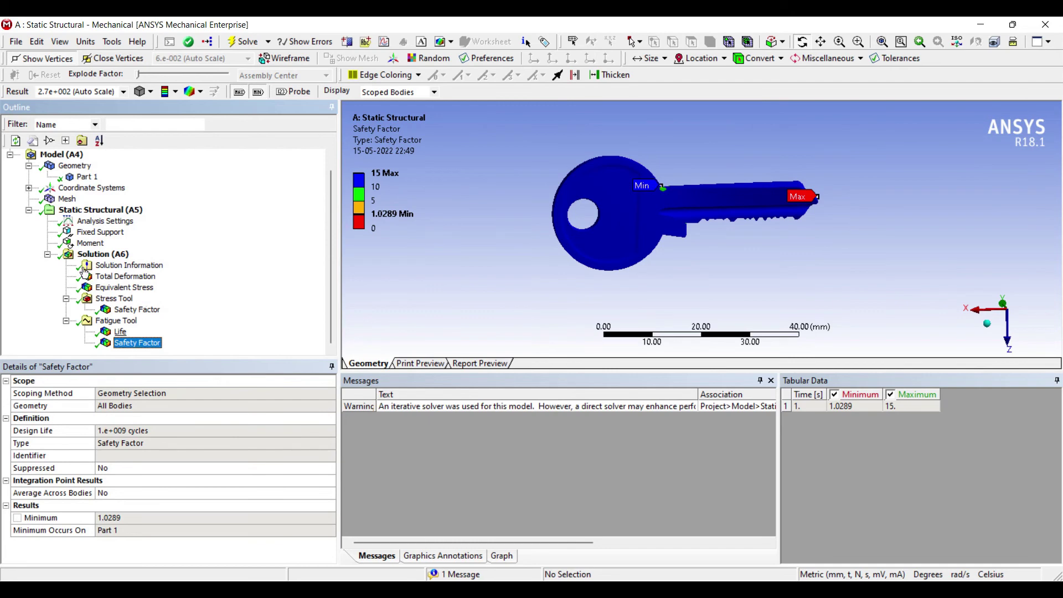
key(Up)
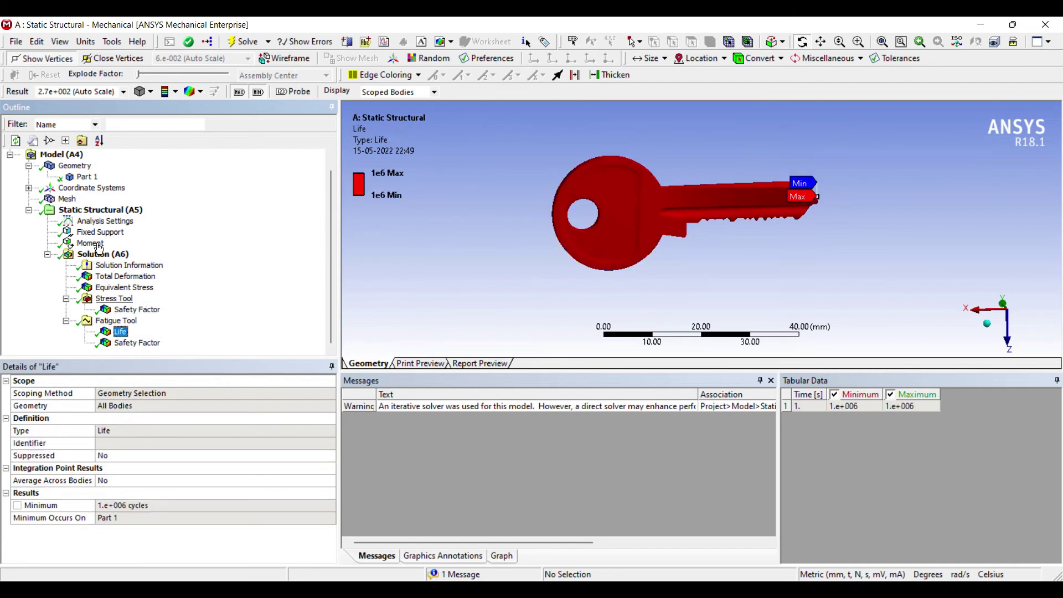
- Check the Stress Tool's Safety Factor and display the Total Deformation result for the re-solved key
key(Up)
key(Up)
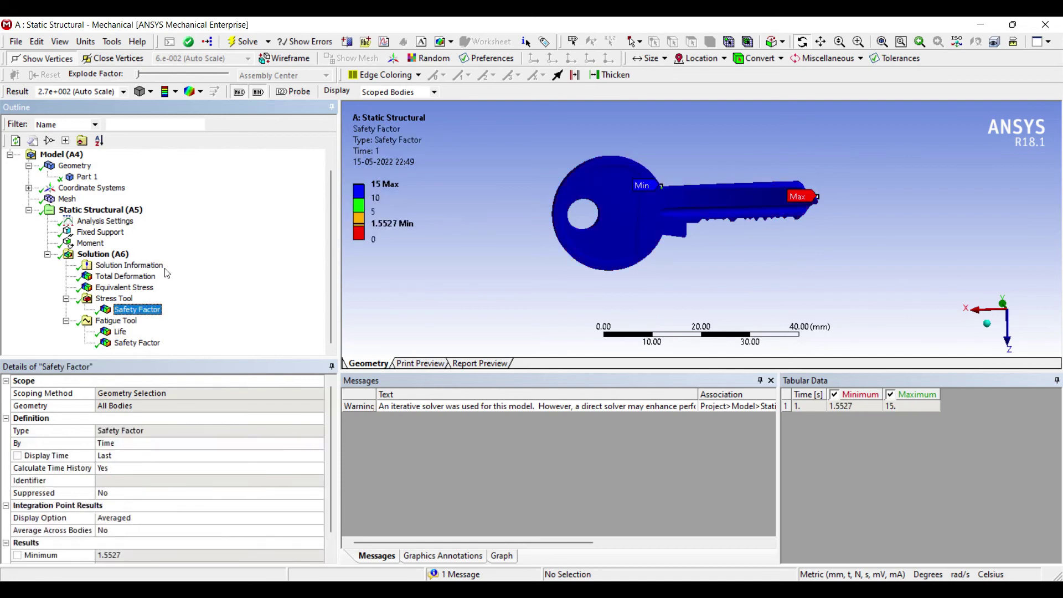
click(404, 458)
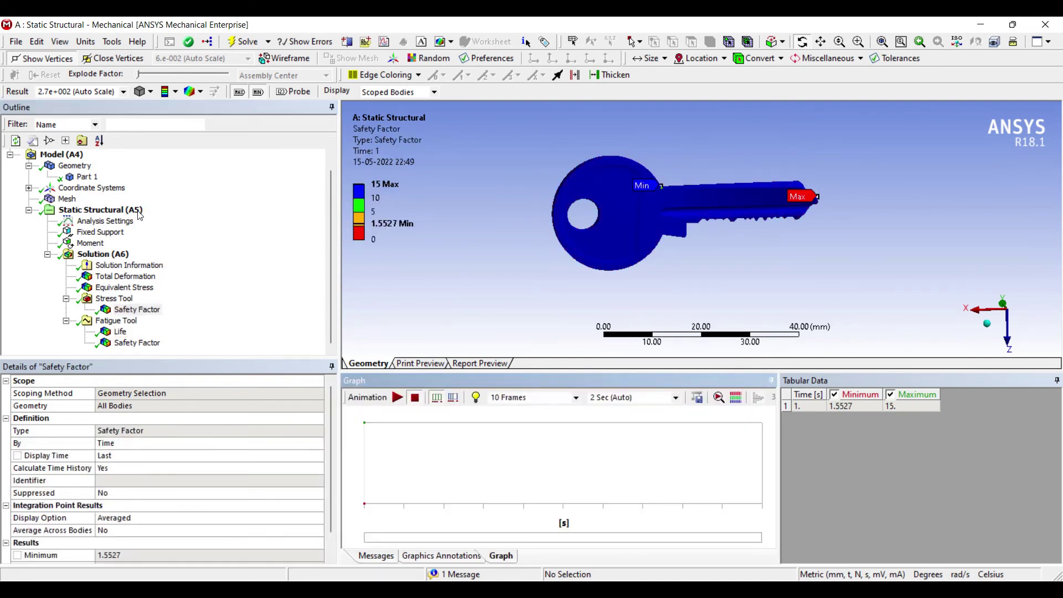
click(136, 276)
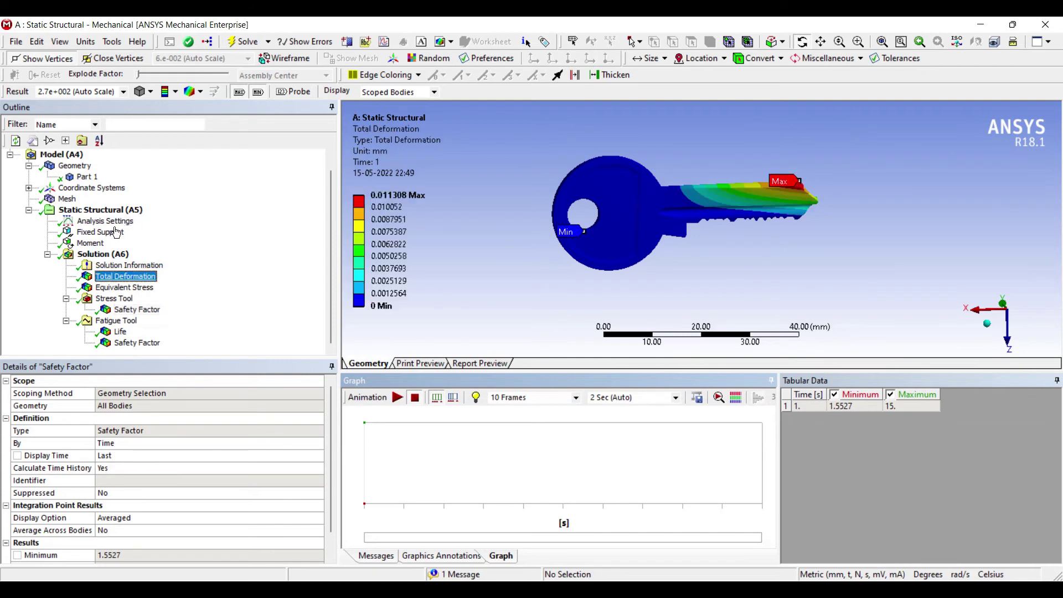